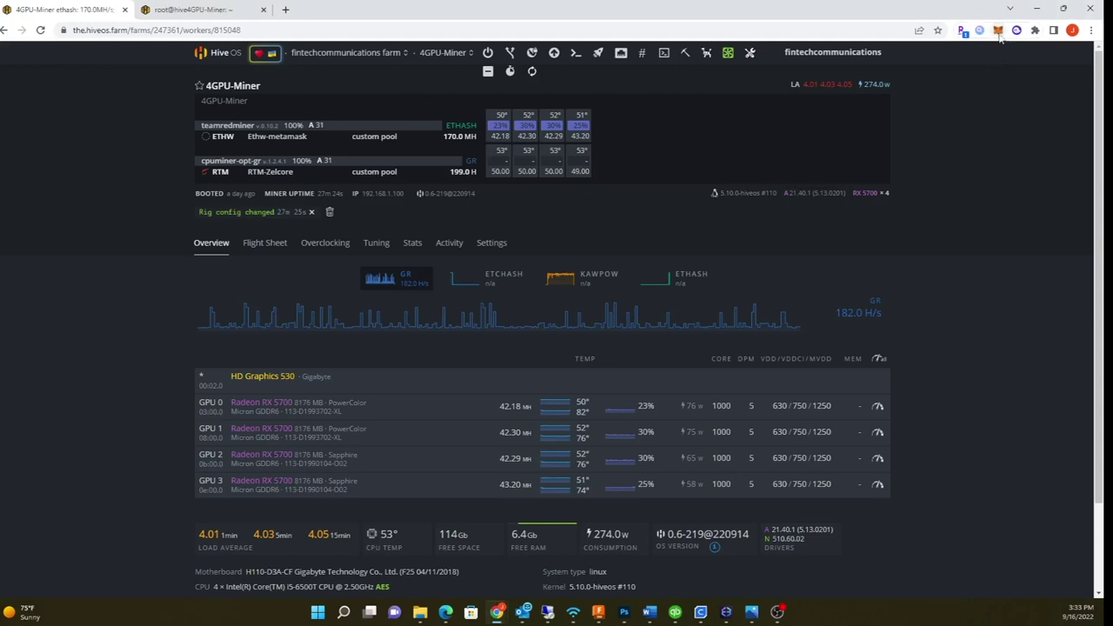
Check the ETHW account in MetaMask, then open the worker's current flight sheet for editing
click(998, 31)
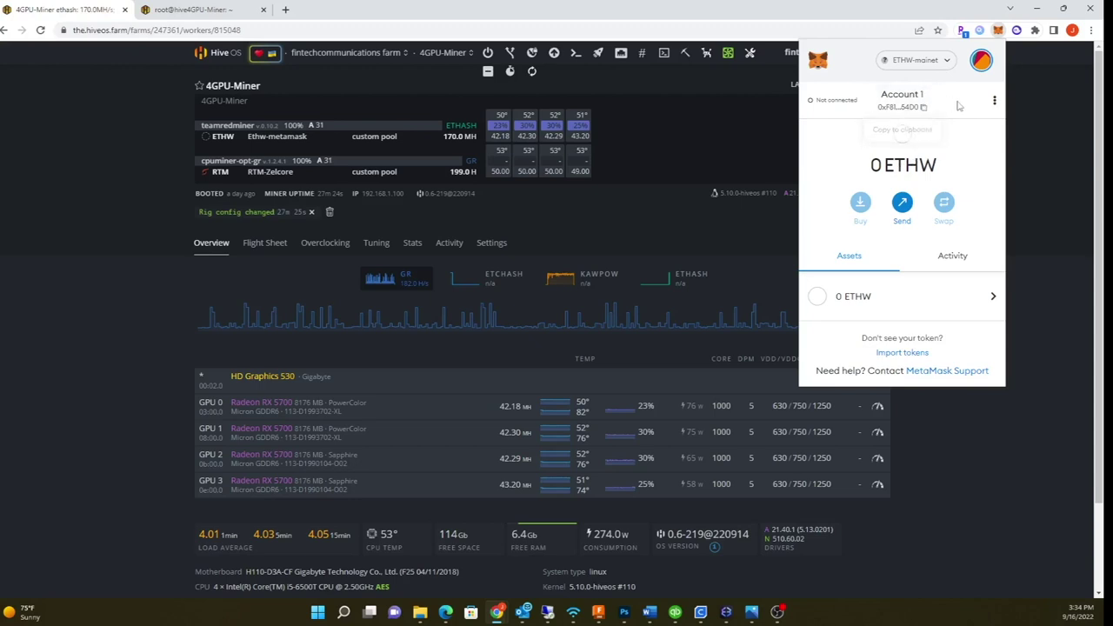
click(1040, 104)
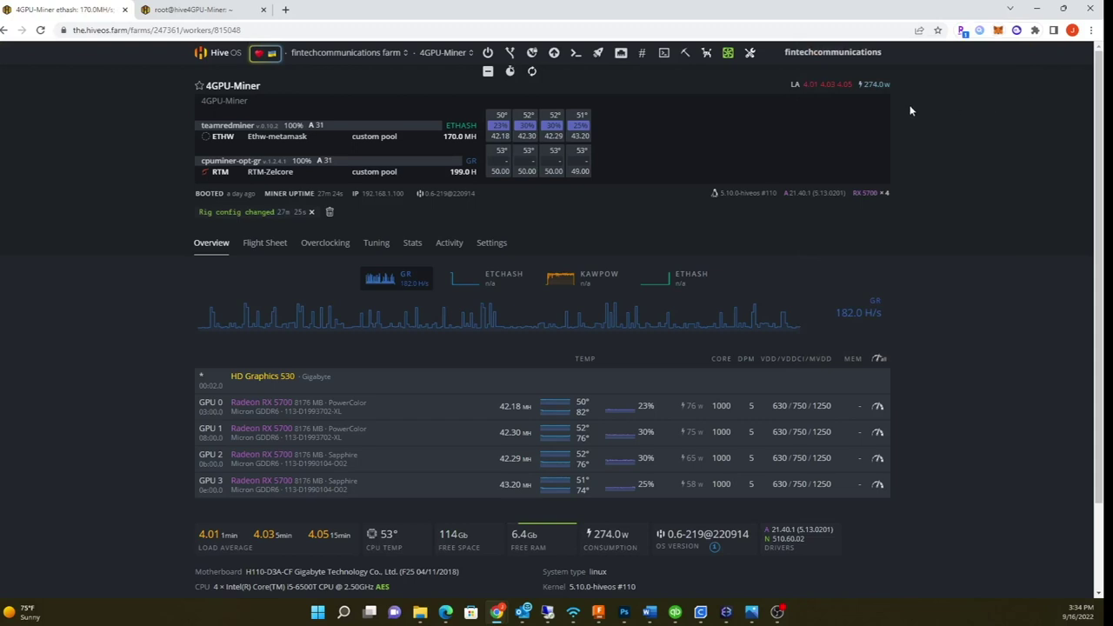
click(261, 248)
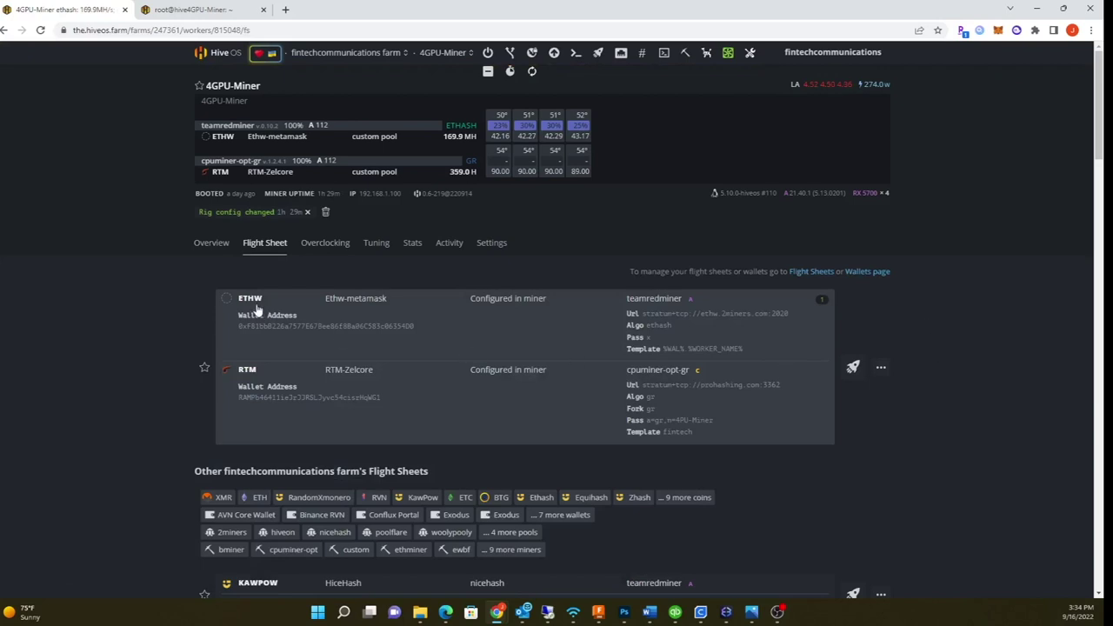
click(881, 368)
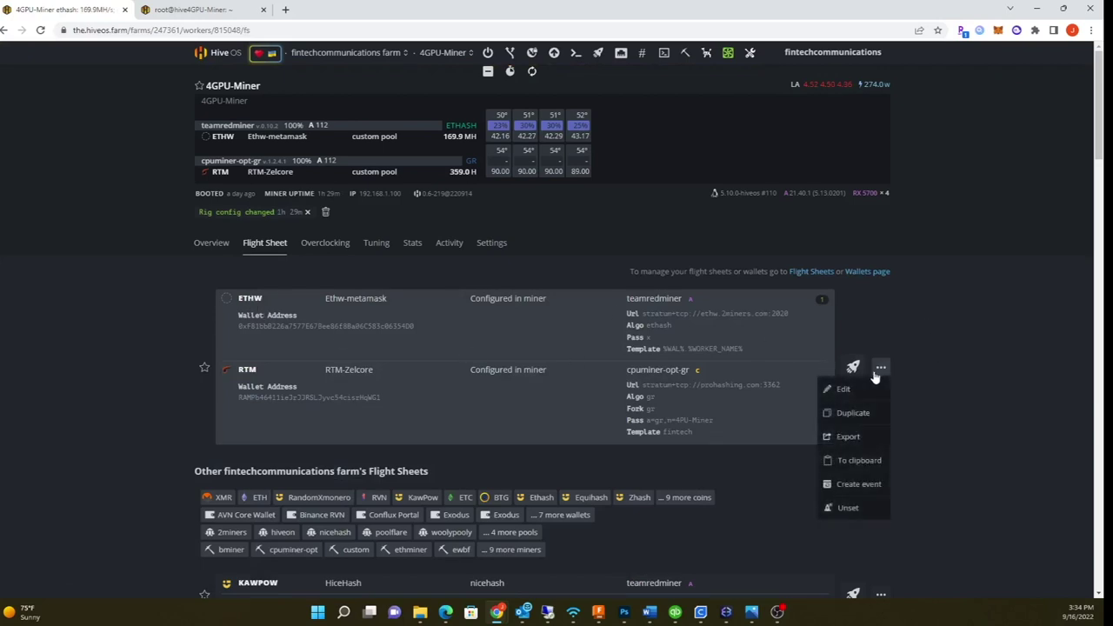
click(856, 393)
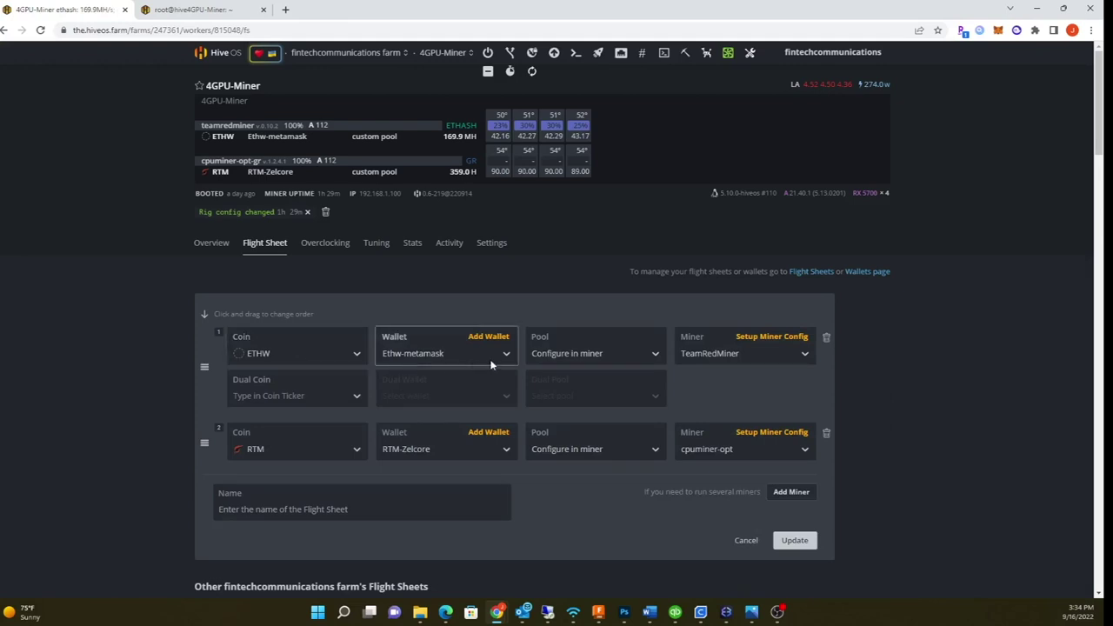
Cancel the flight sheet edit and go to the farm's saved wallets list
click(751, 544)
scroll(844, 478, down, 1)
click(867, 244)
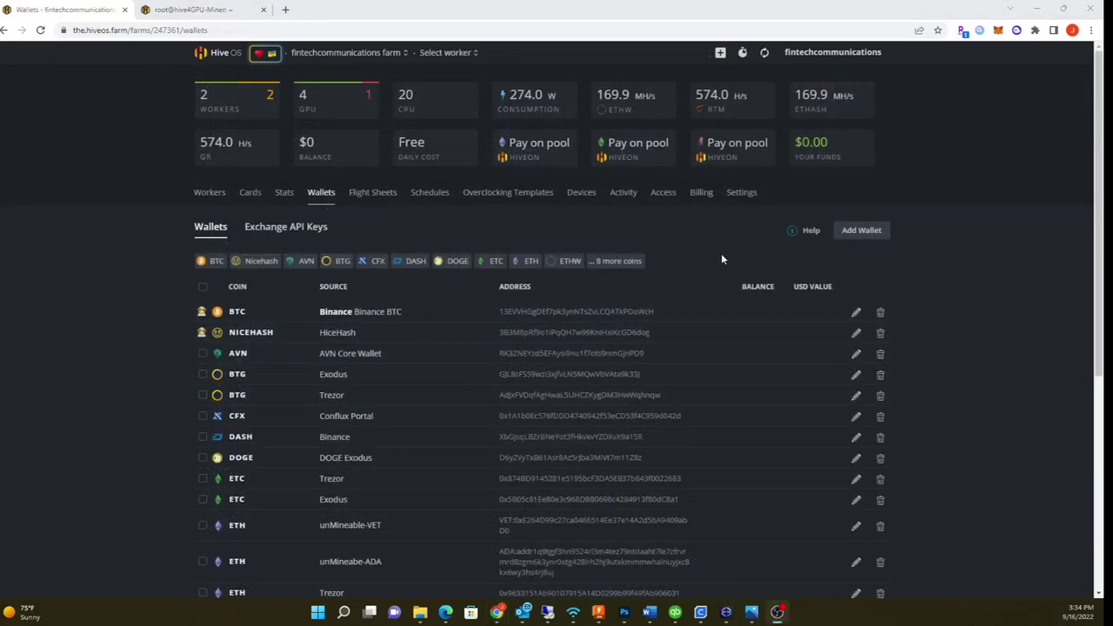
click(862, 233)
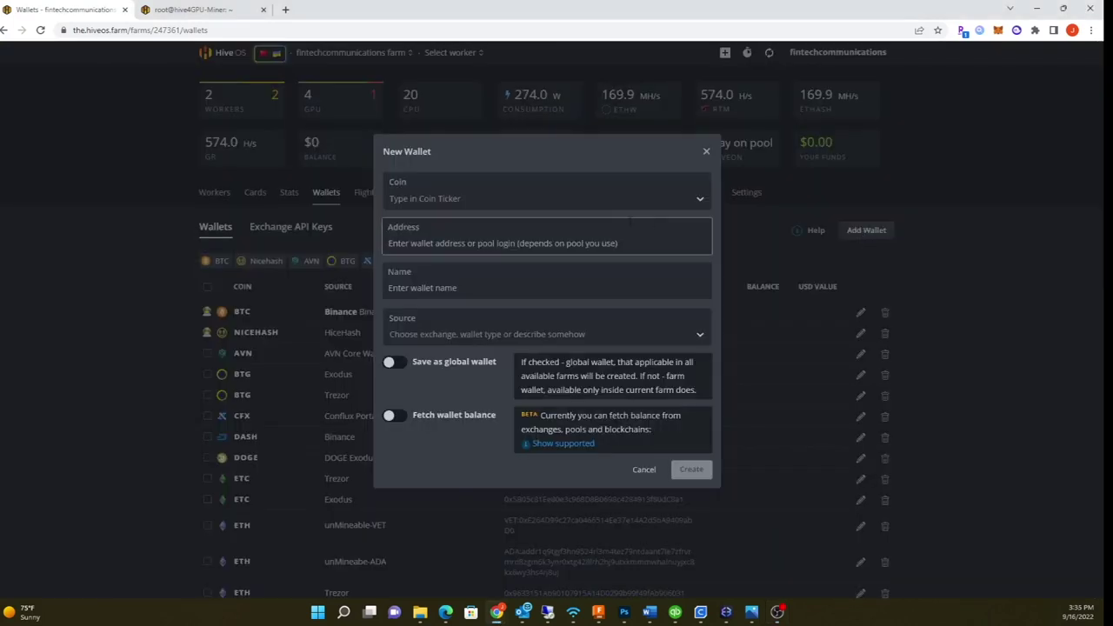
click(512, 200)
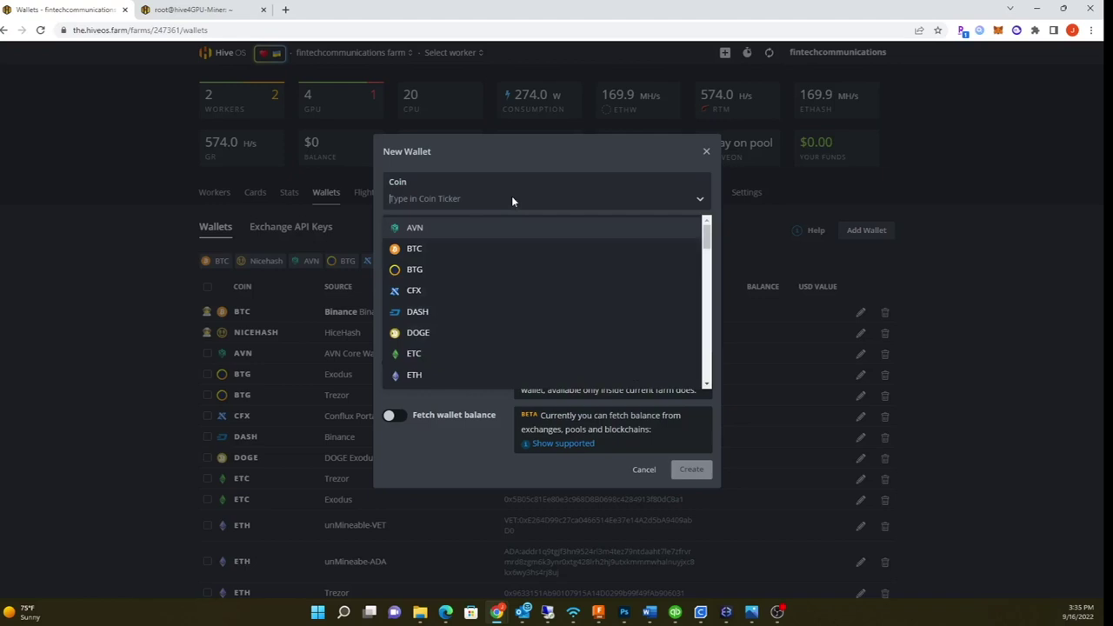
text(eth)
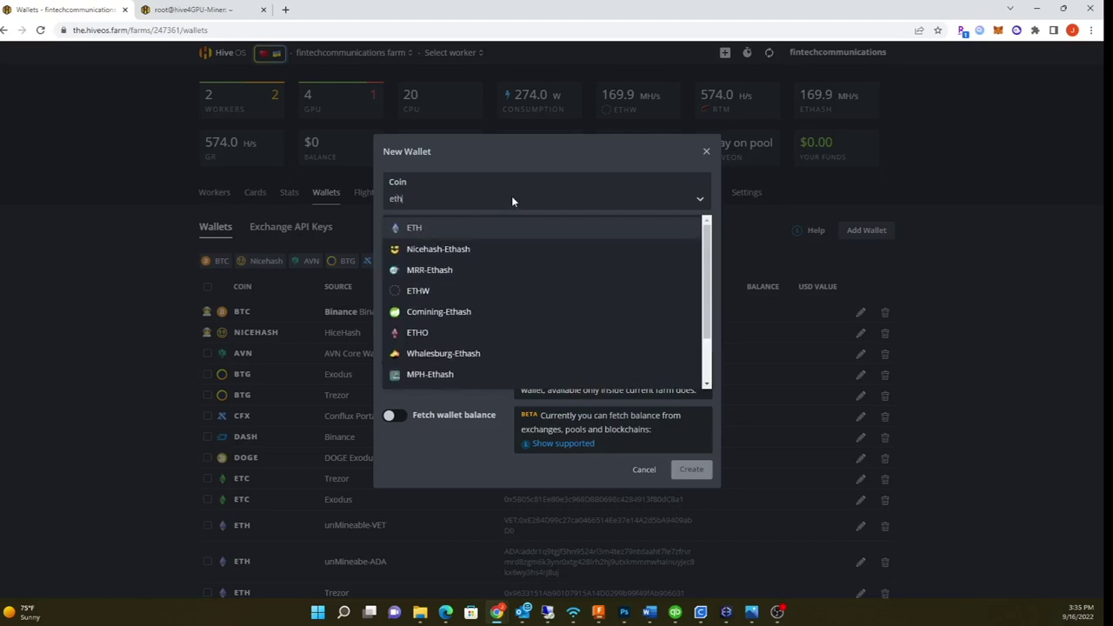
text(w)
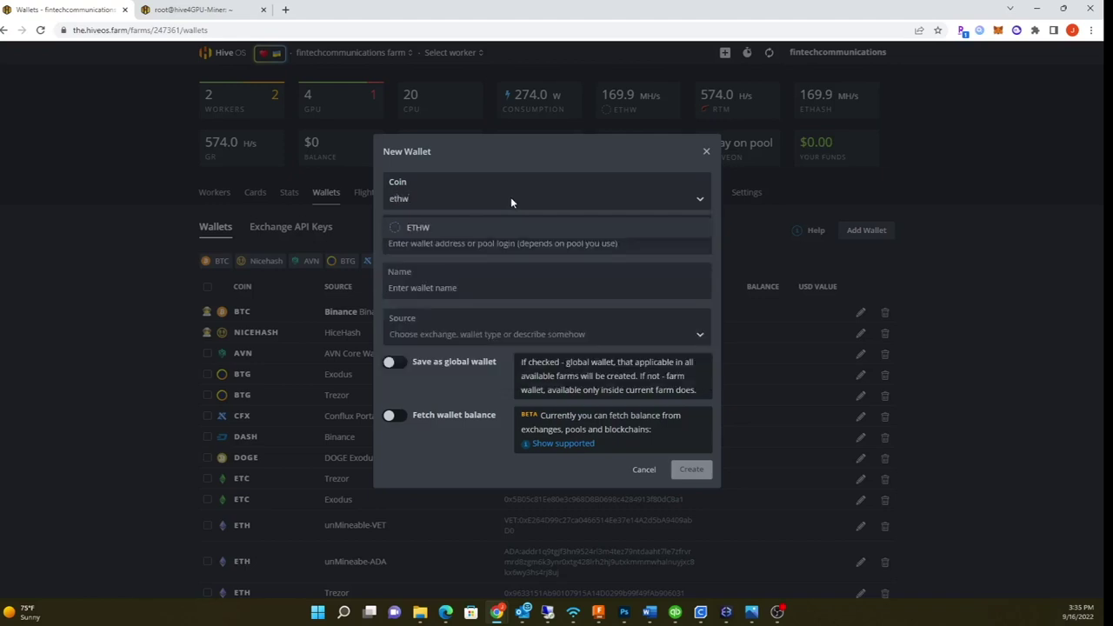
click(392, 229)
right_click(558, 250)
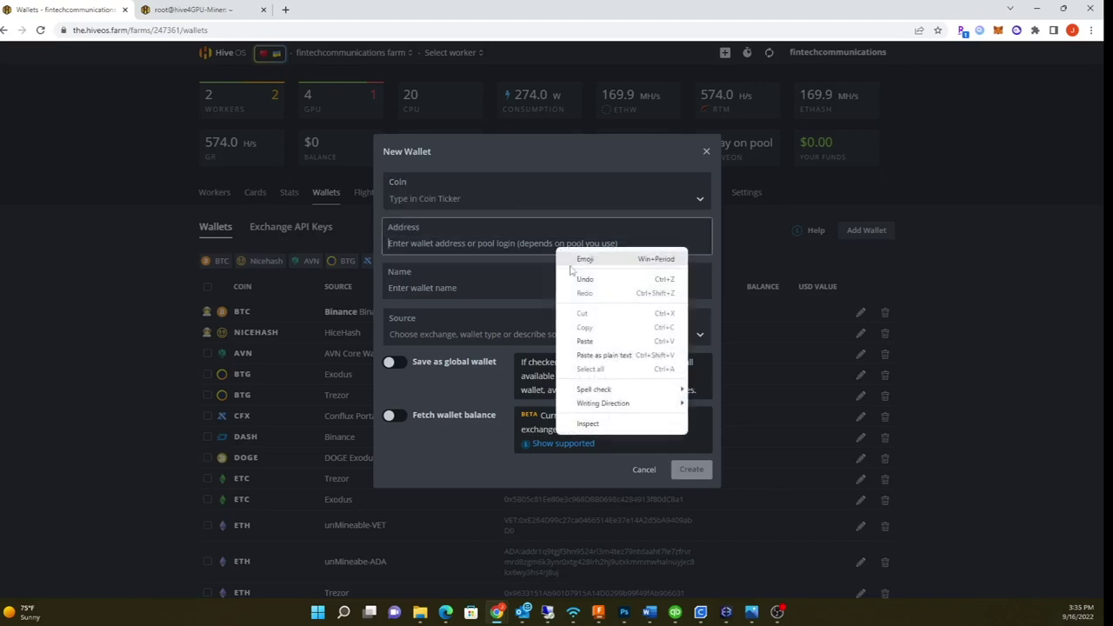
click(587, 341)
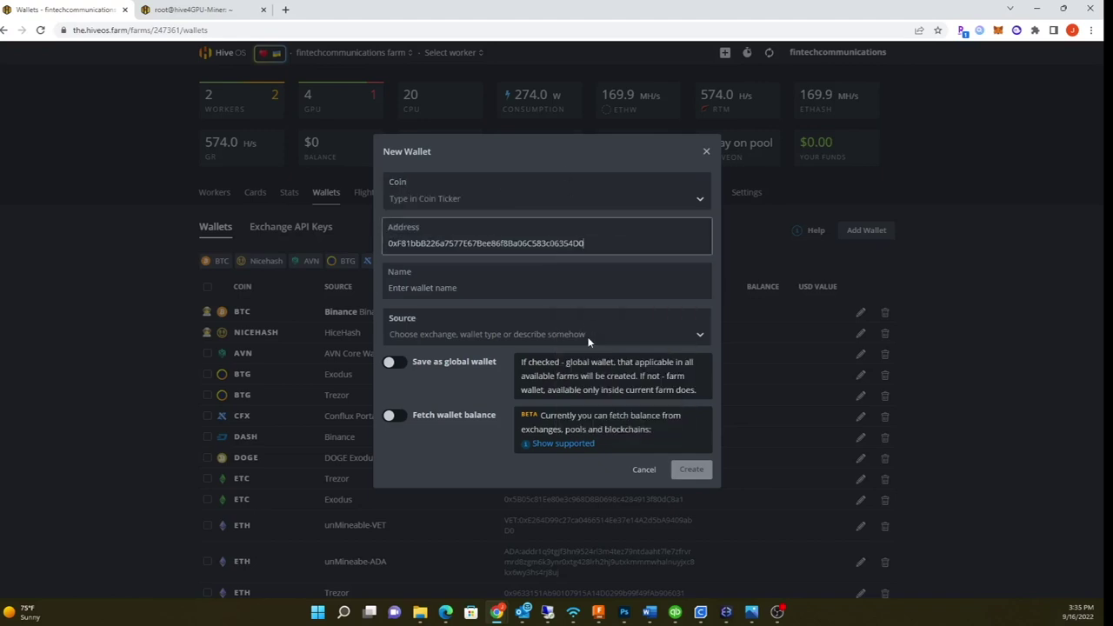
click(556, 288)
text(fghfghf)
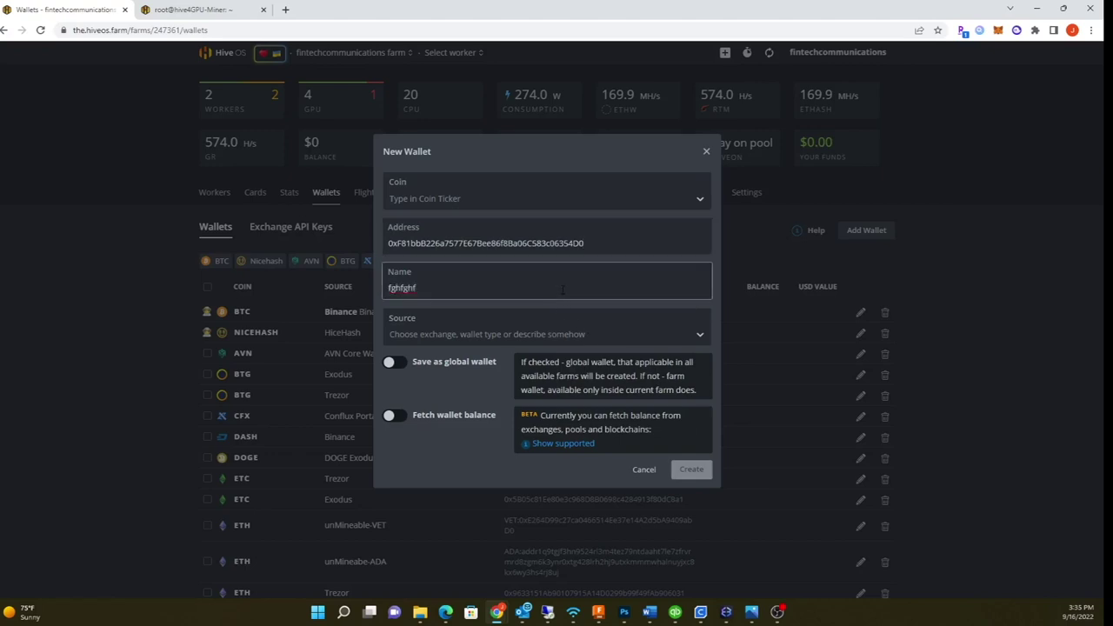
click(643, 470)
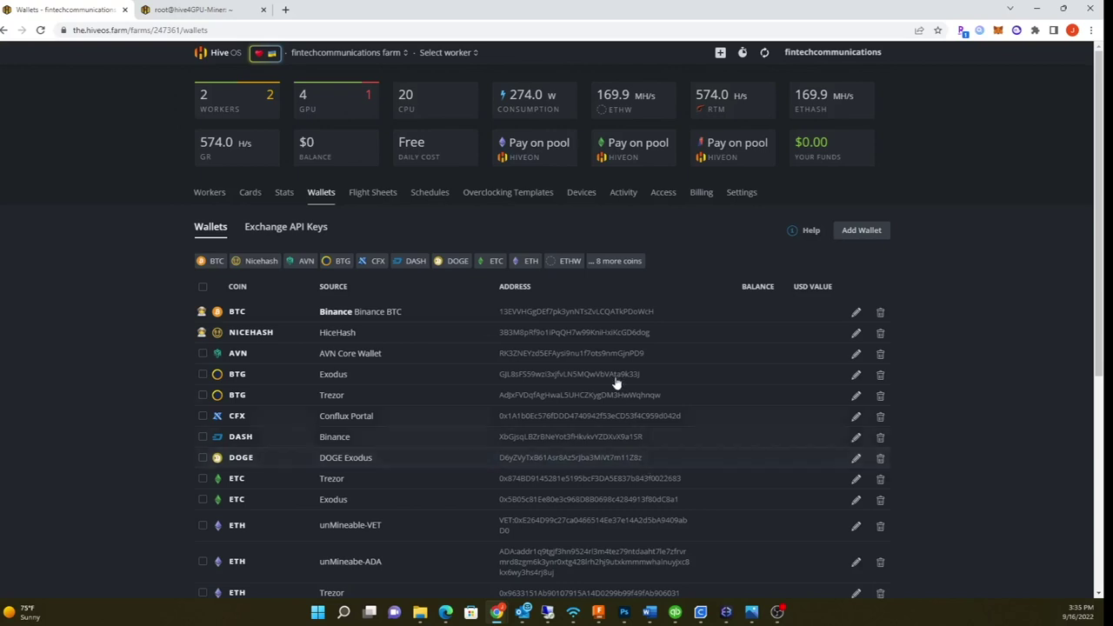
On Flight Sheets, start a new sheet with coin ETHW and wallet Ethw-metamask
click(380, 199)
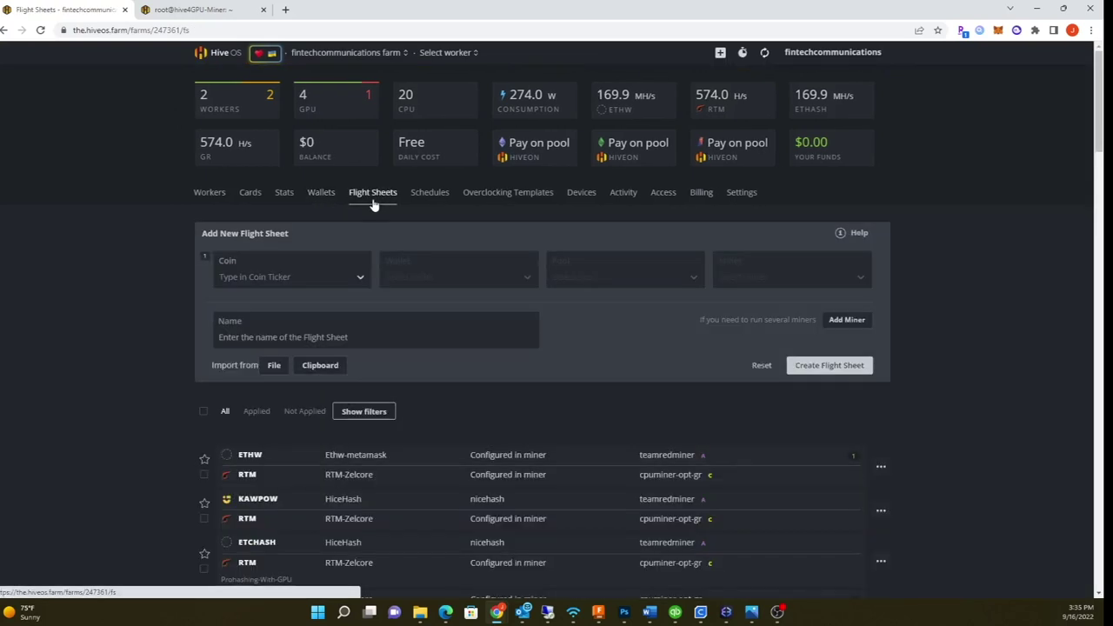
click(351, 277)
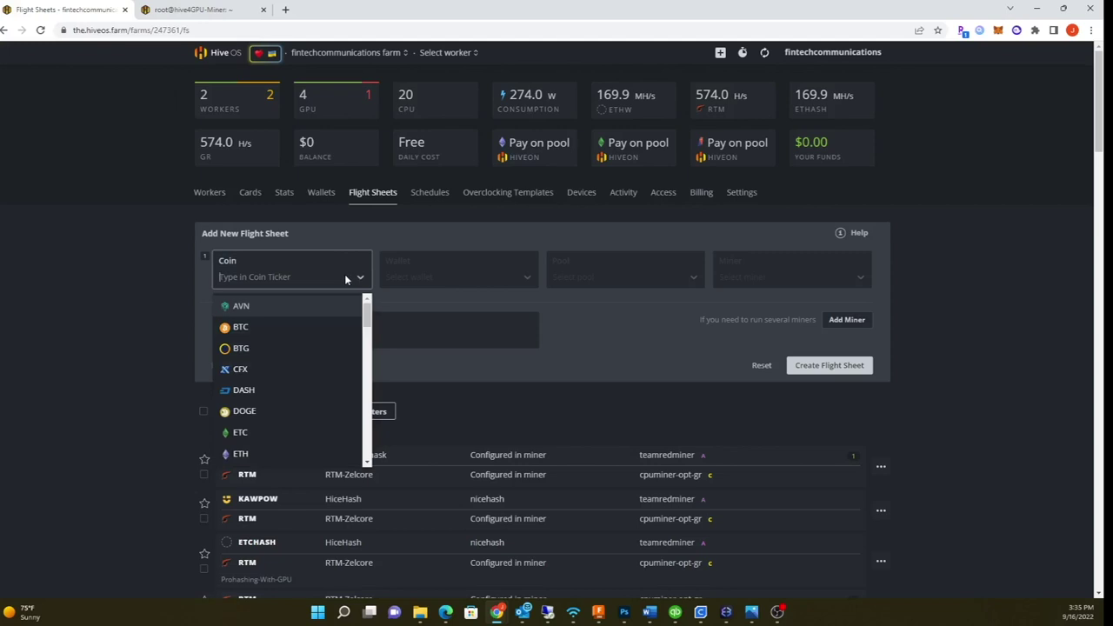
text(ethw)
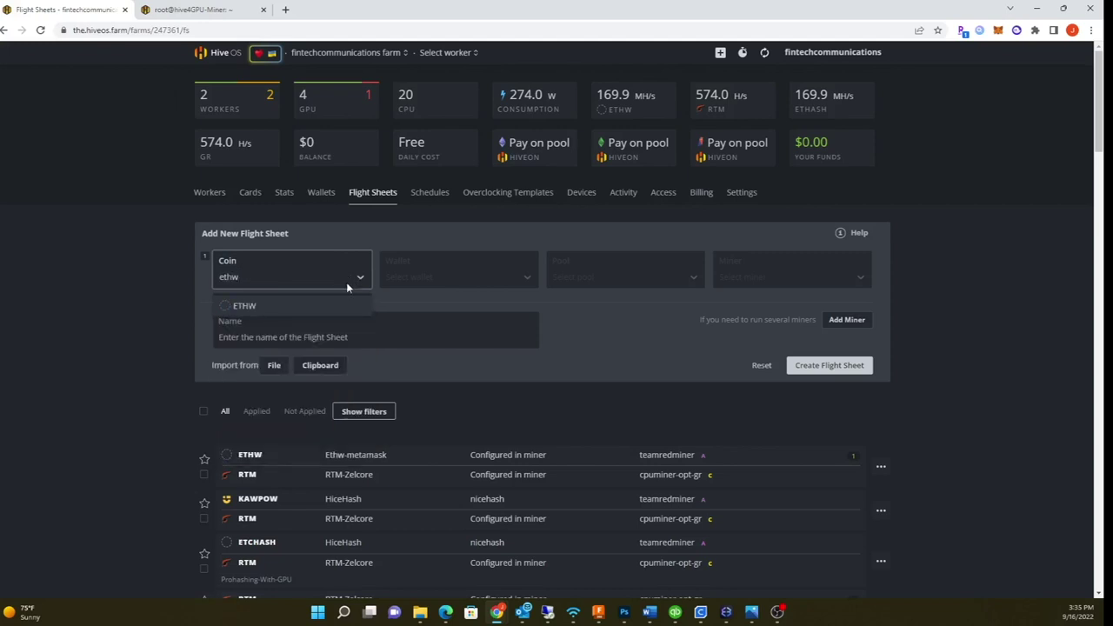
click(328, 302)
click(493, 282)
click(485, 305)
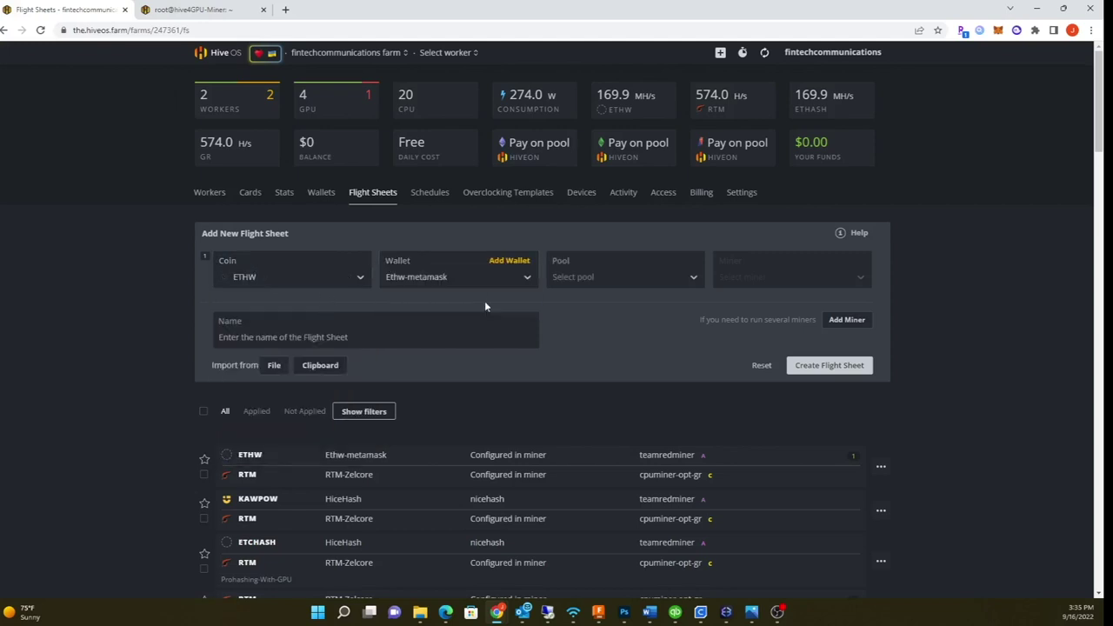
Set the new sheet's pool to Configure in miner and its miner to TeamRedMiner
click(635, 280)
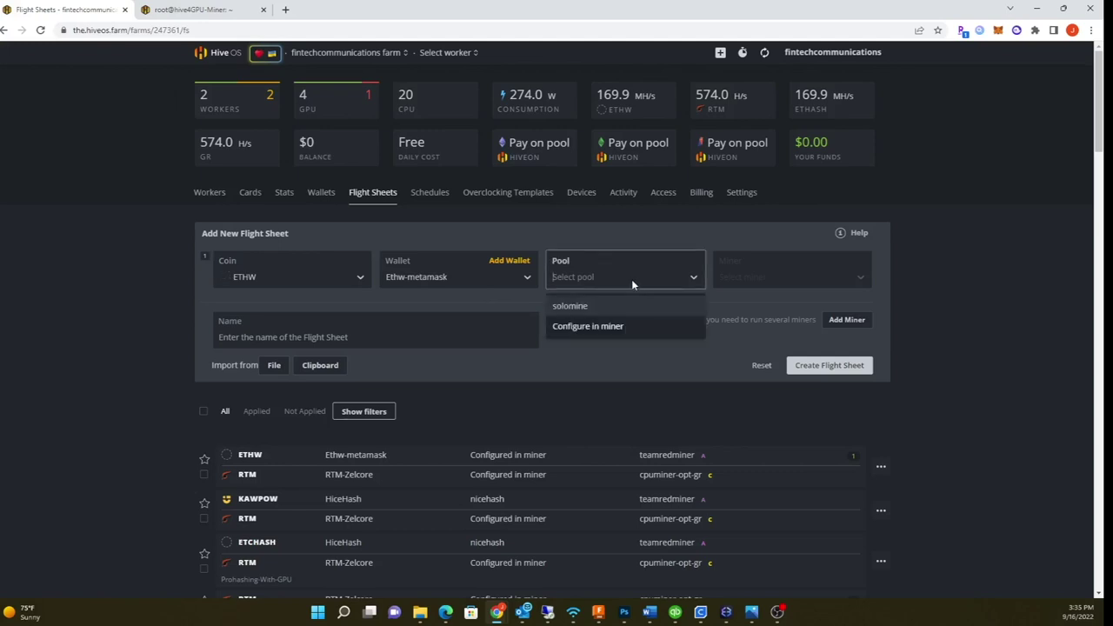
click(612, 327)
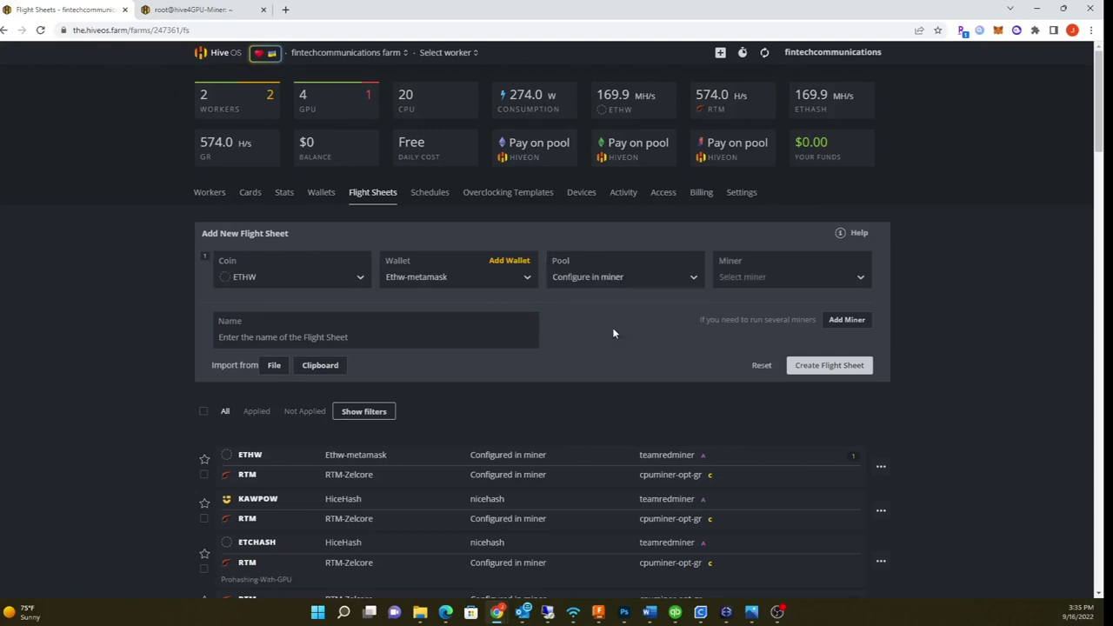
click(759, 276)
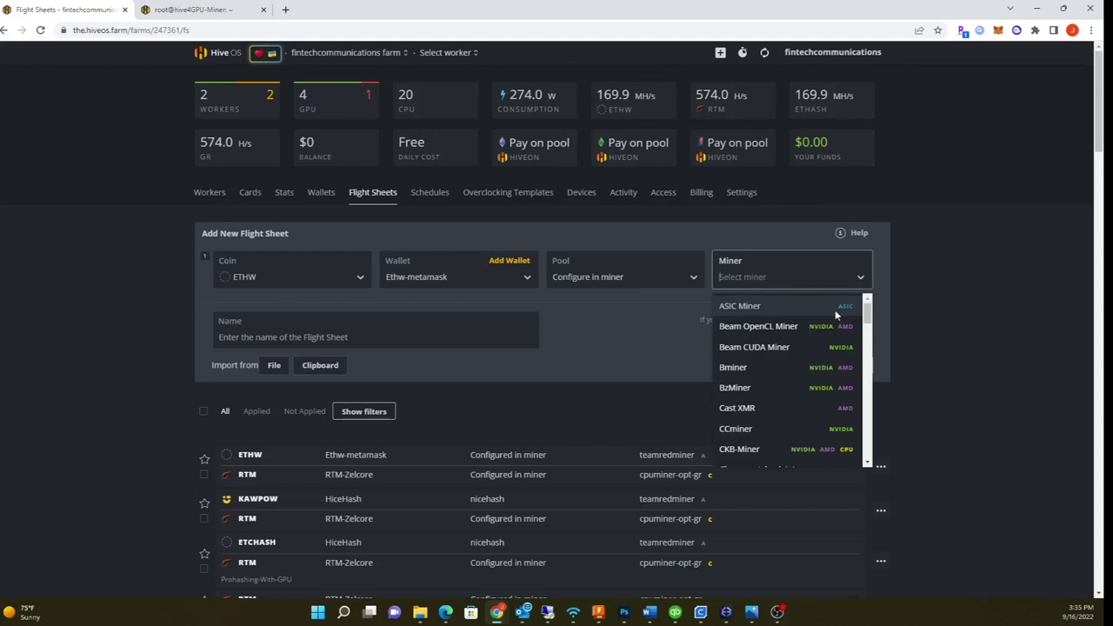
text(te)
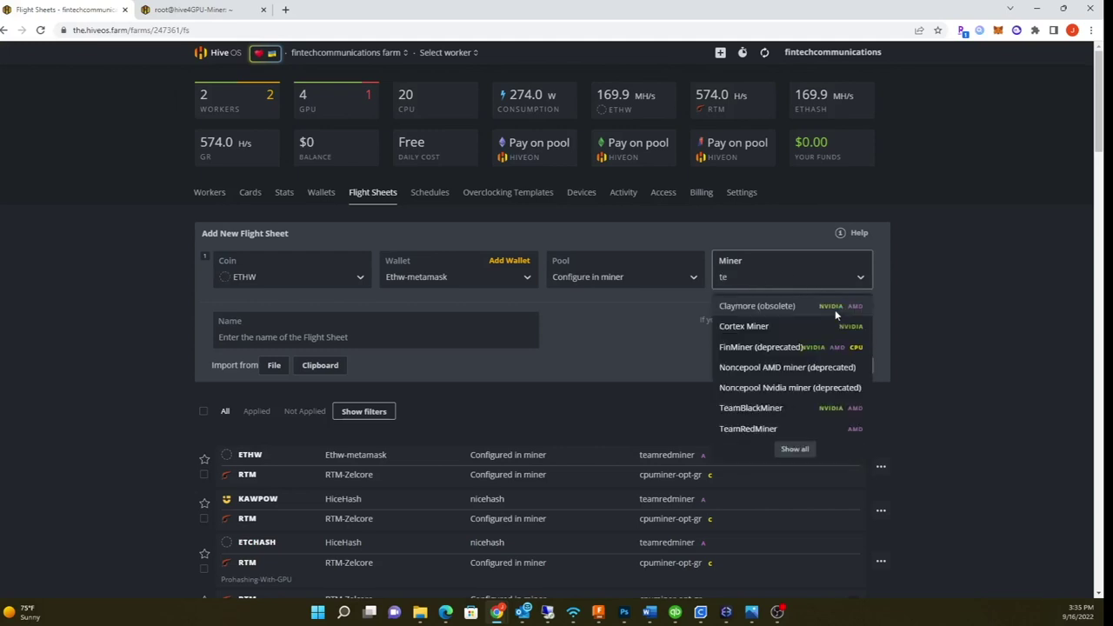
text(am)
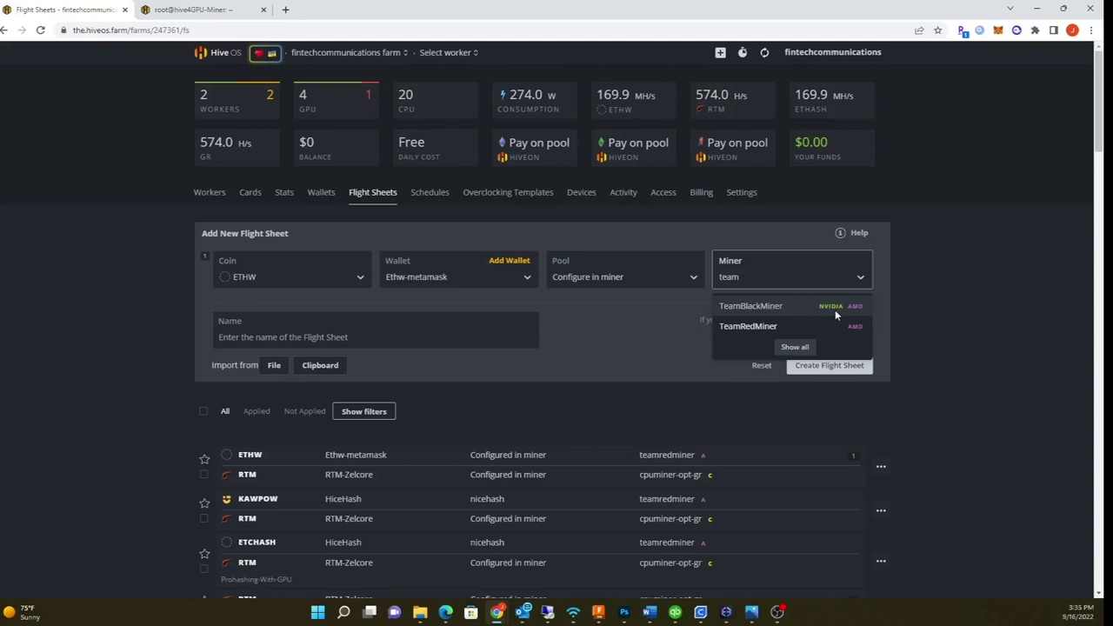
click(808, 324)
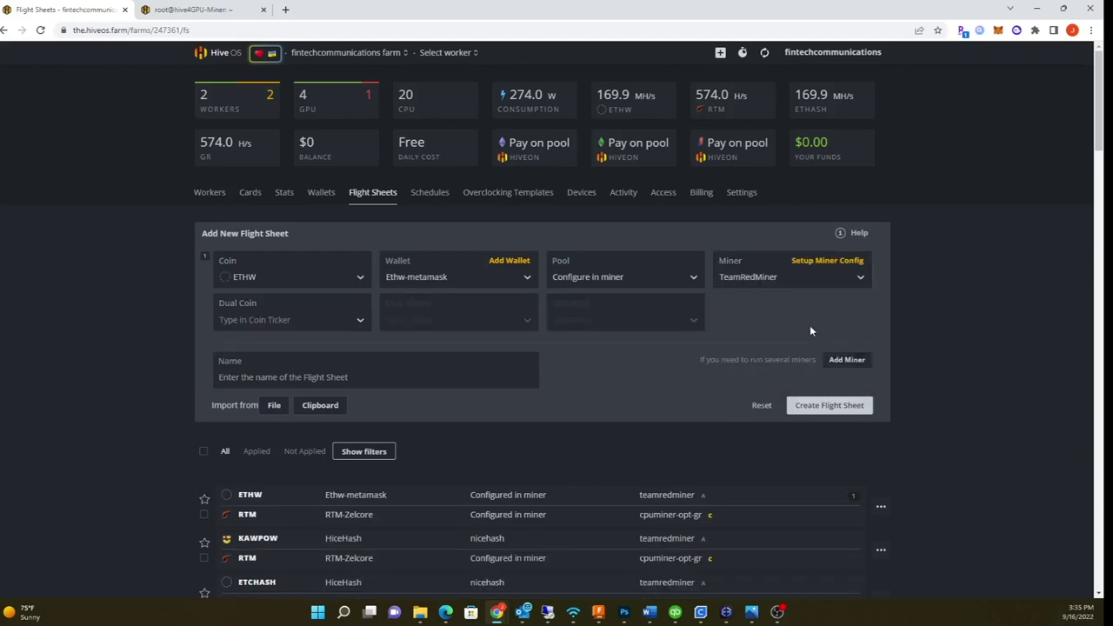
Open Setup Miner Config for TeamRedMiner on the new ETHW flight sheet
click(827, 266)
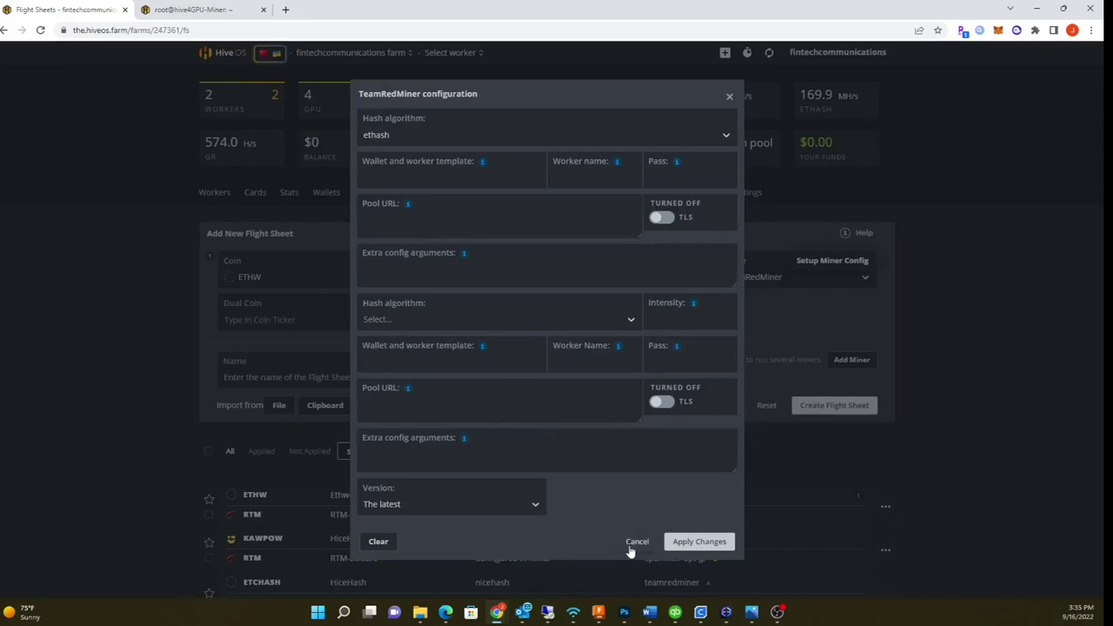
mouse_move(679, 166)
Close the miner config unchanged and open the existing ETHW flight sheet for editing
click(637, 541)
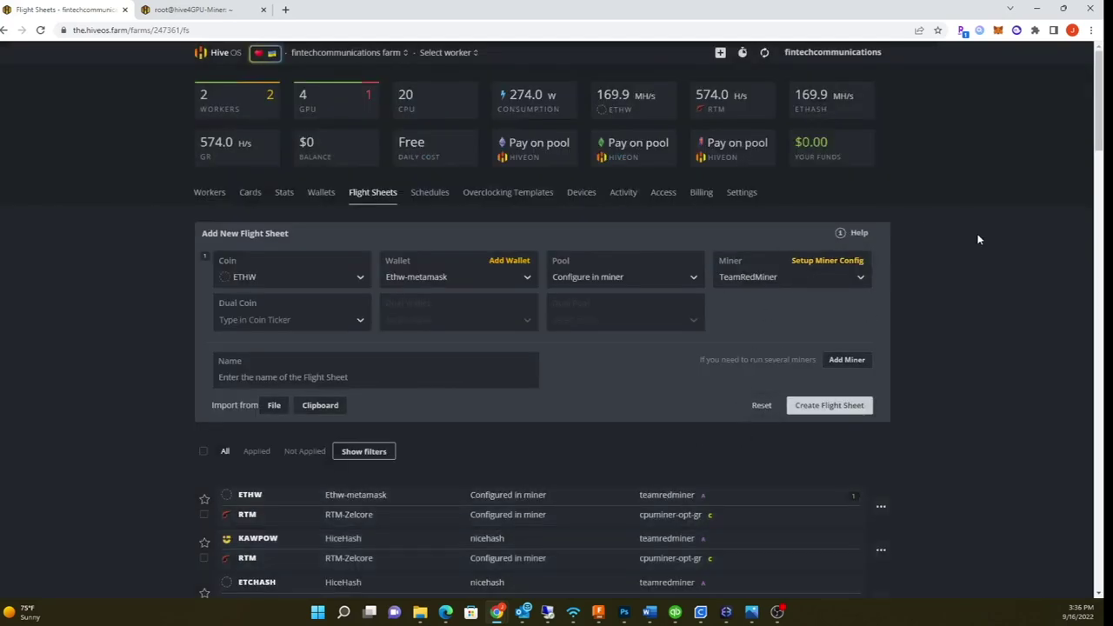
click(359, 196)
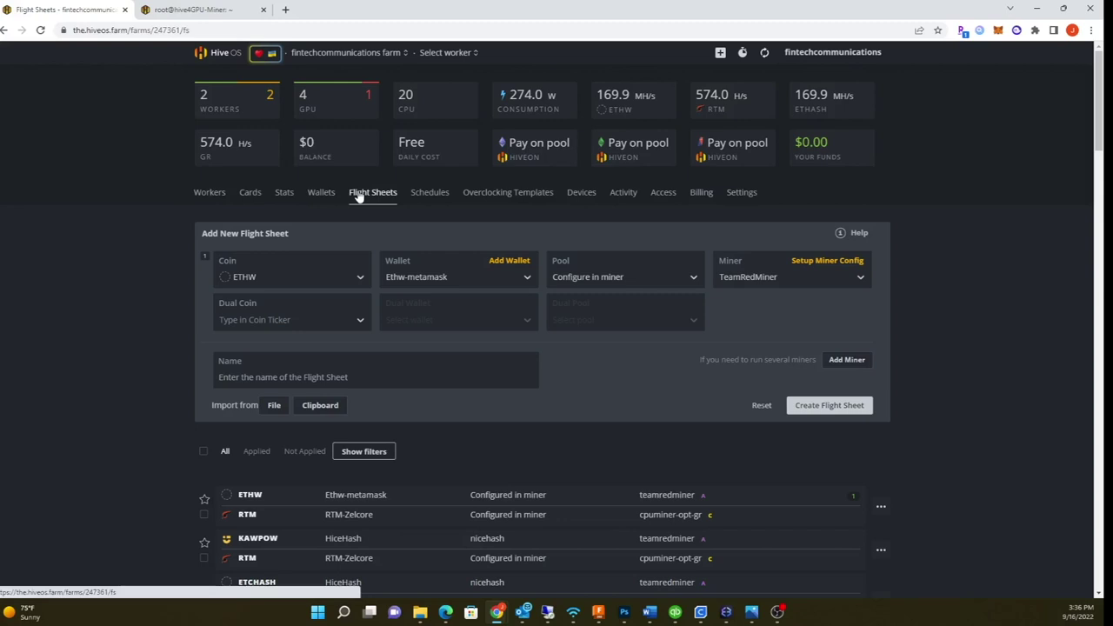
click(881, 506)
click(847, 367)
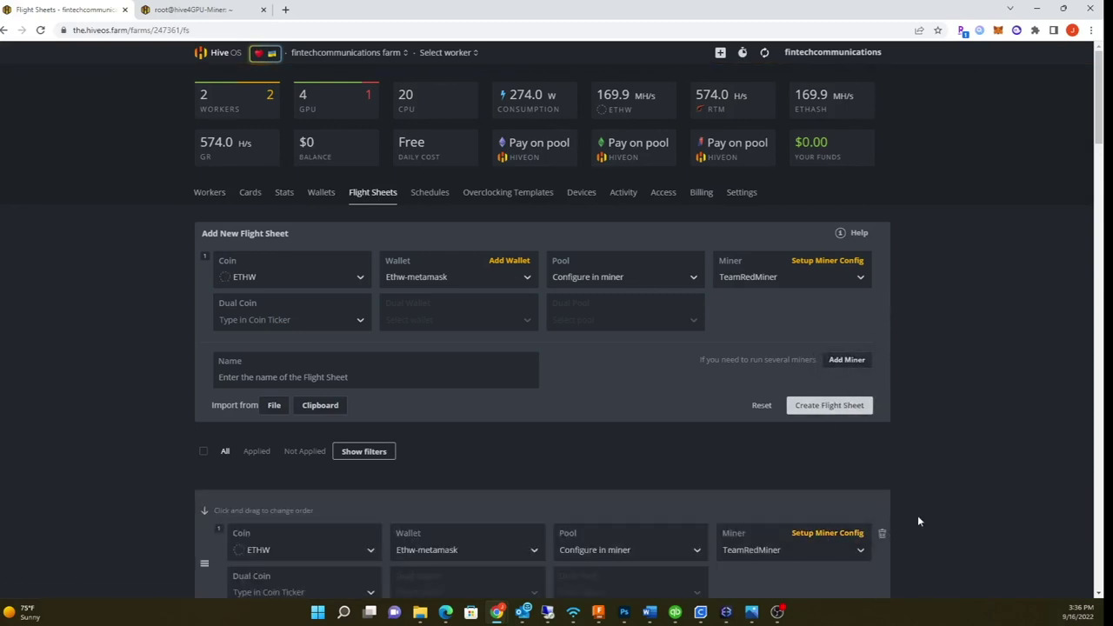
Review the pool URL in the sheet's TeamRedMiner config, then close without changes
scroll(919, 518, down, 2)
click(836, 360)
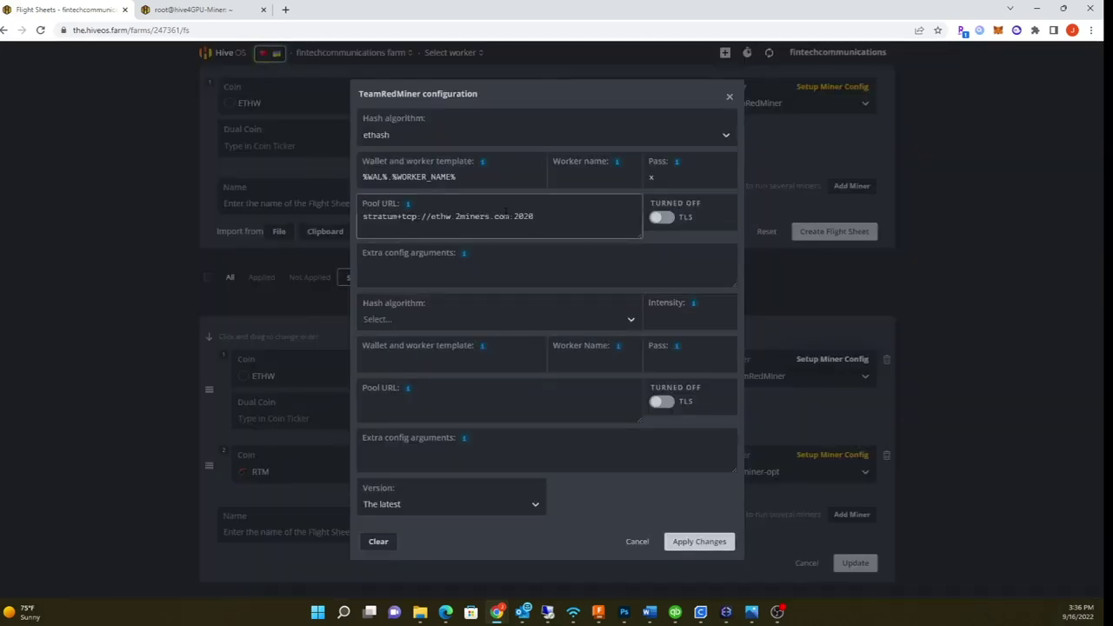
click(534, 216)
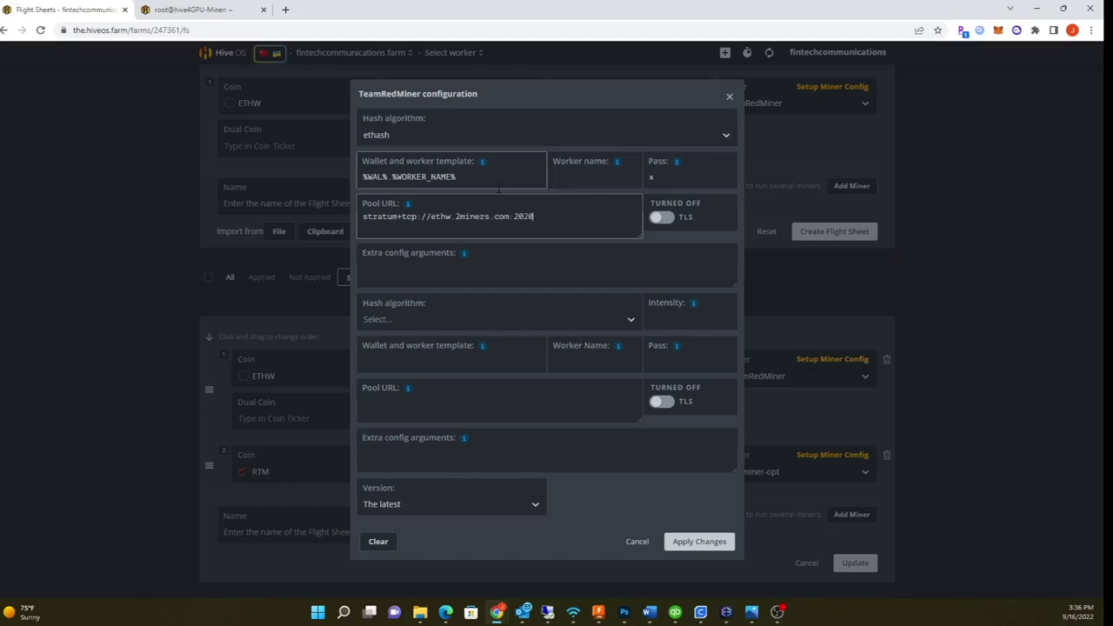
drag(542, 214, 347, 226)
click(565, 224)
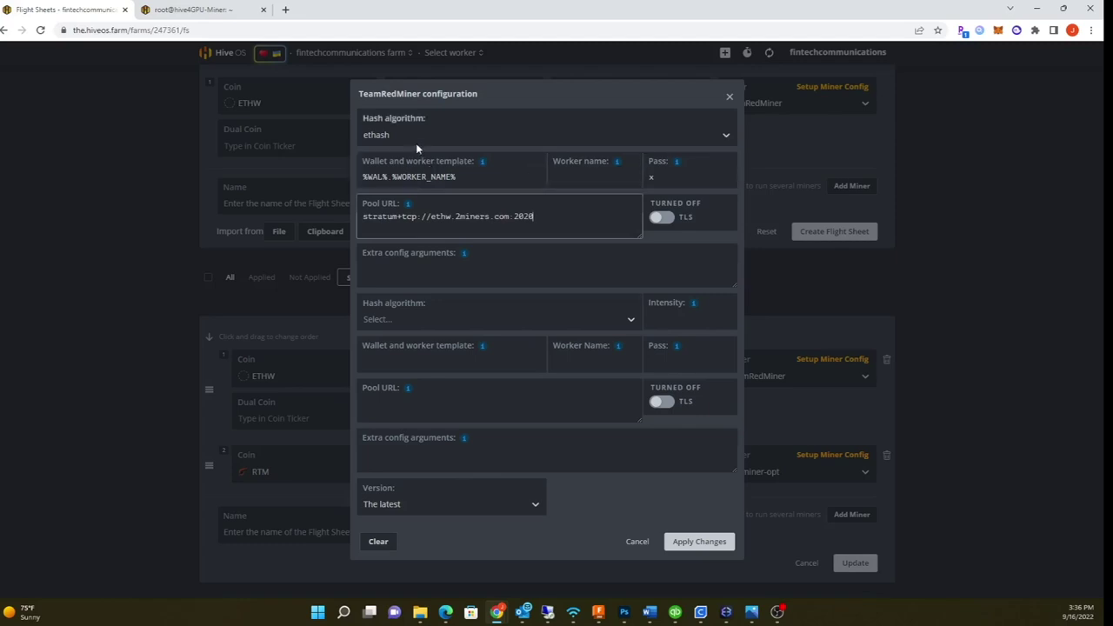
click(635, 540)
In the rig's terminal, highlight the latest TeamRedMiner GPU status lines showing about 42 MH/s each
click(200, 9)
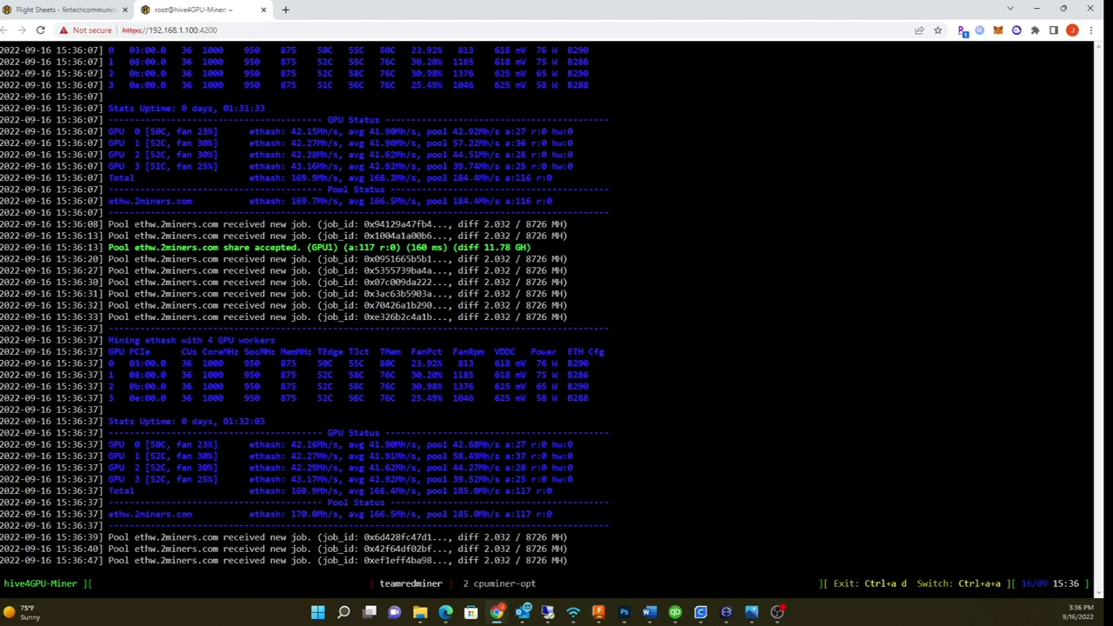
drag(407, 457, 406, 422)
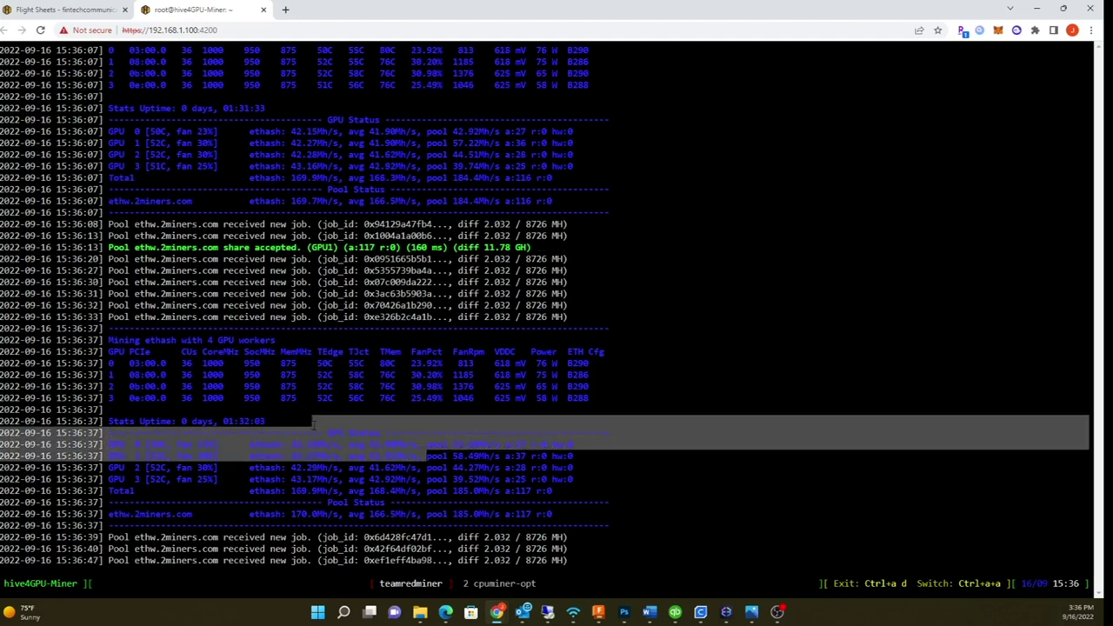
click(406, 445)
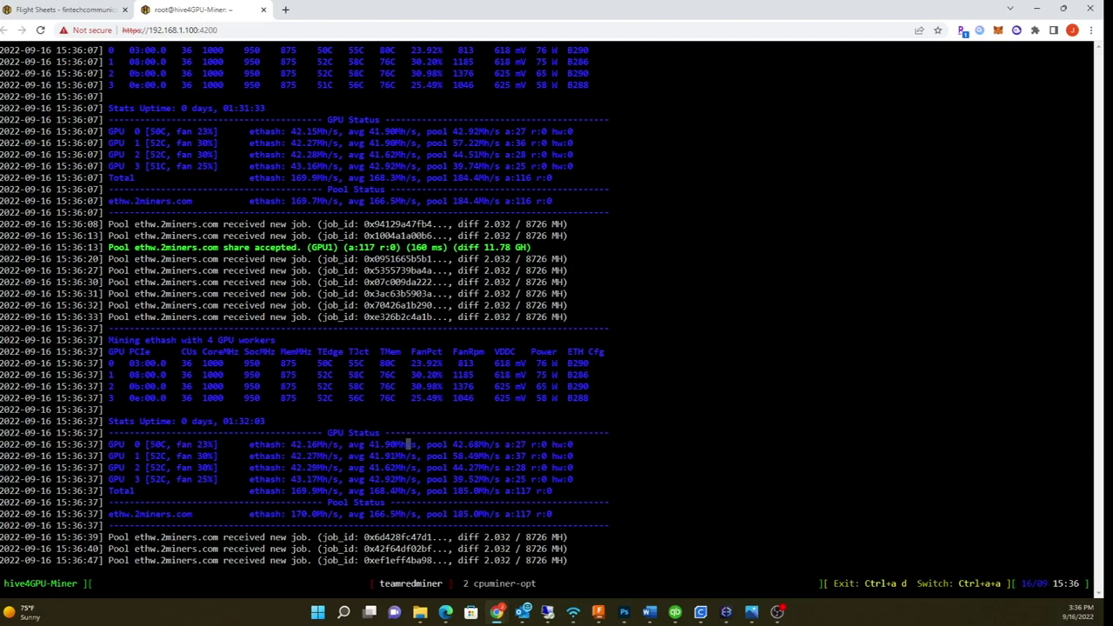
Back in Hive OS, pick 4GPU-Miner from the worker list to view its overview
click(65, 10)
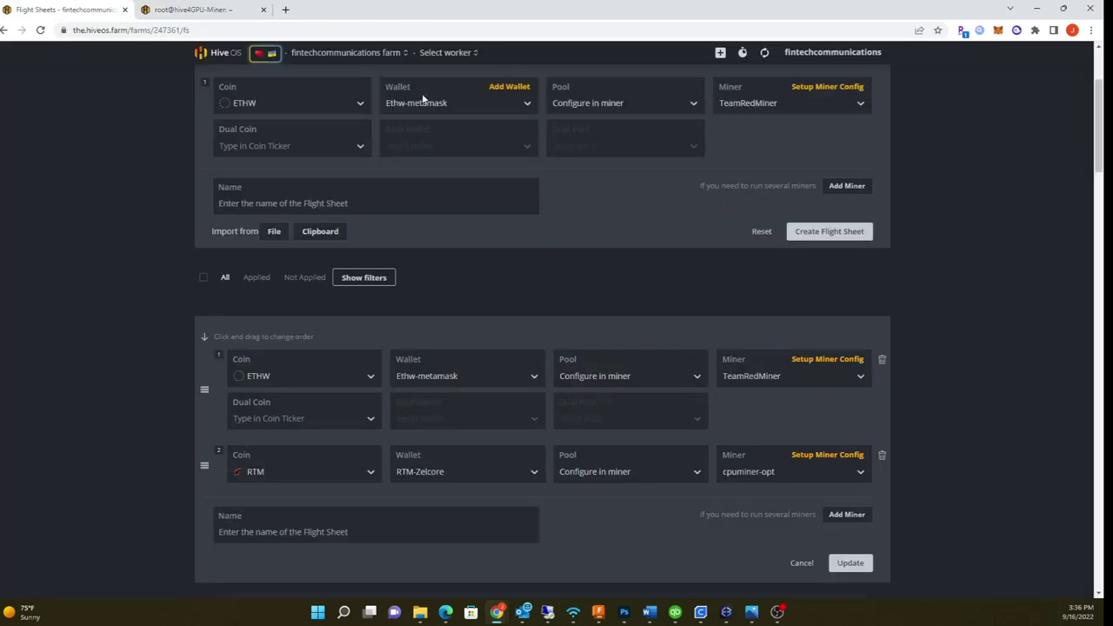
scroll(834, 410, up, 2)
click(454, 52)
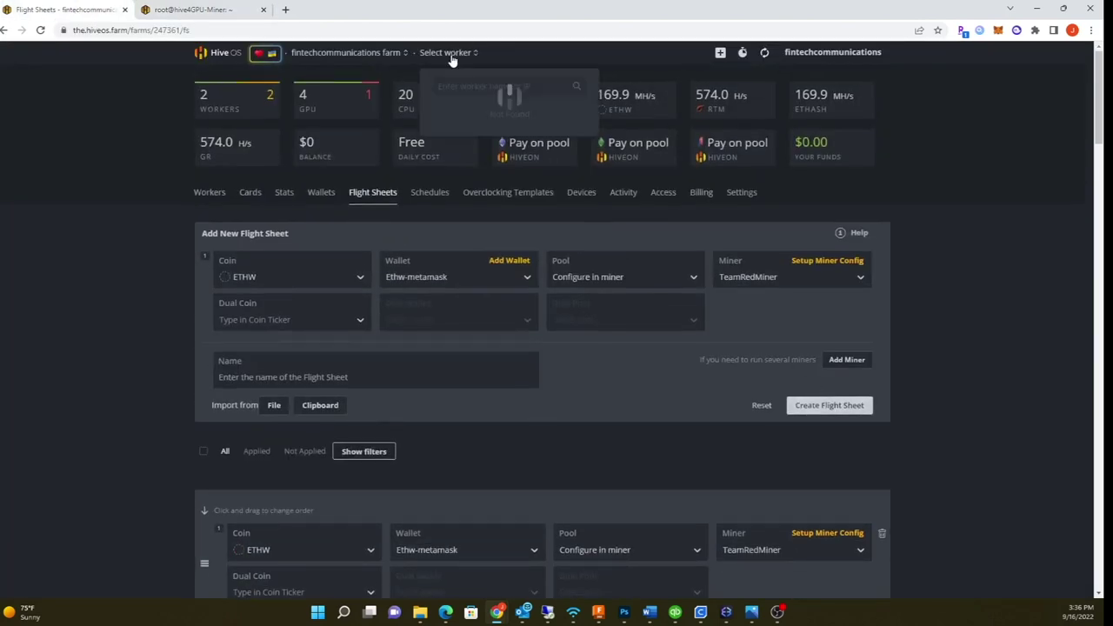
click(467, 109)
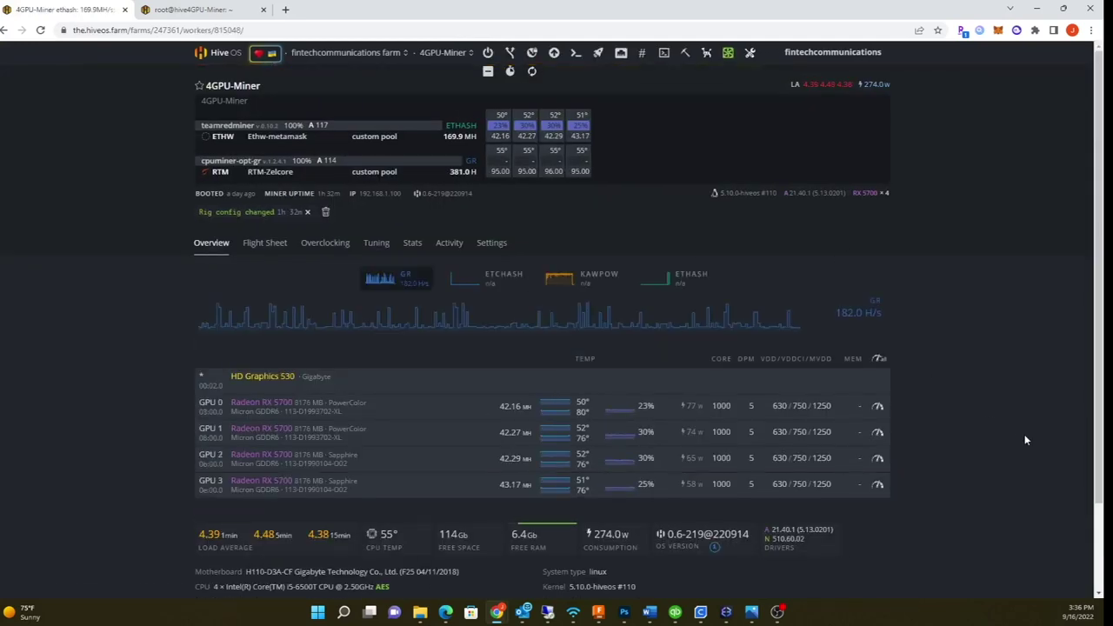
scroll(992, 467, down, 1)
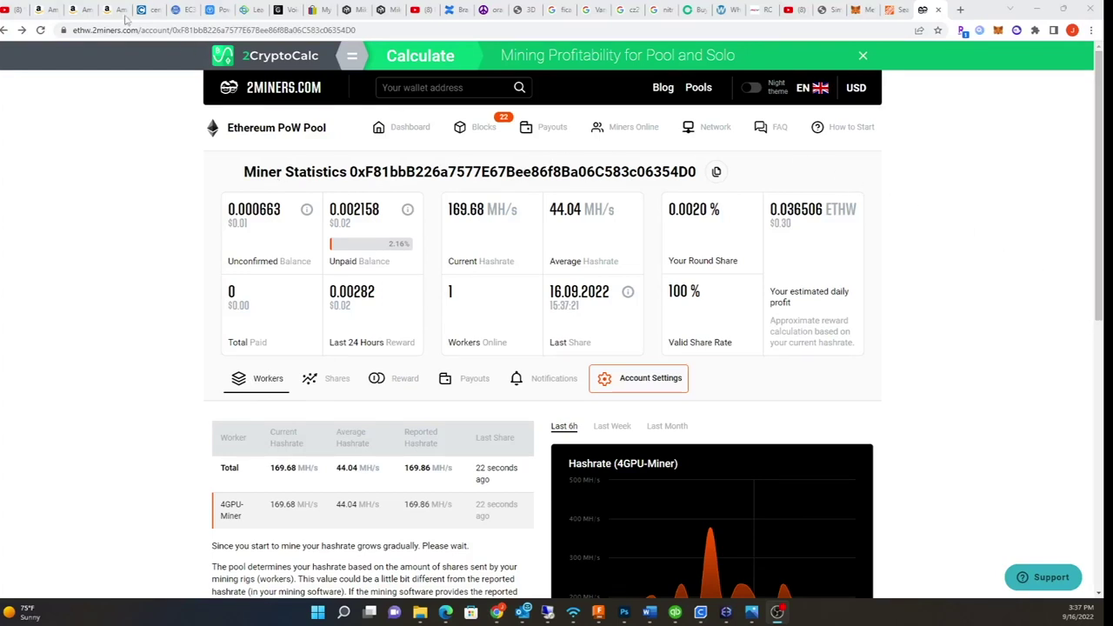
Reload the 2miners stats page to show the 169.68 MH/s current hashrate
click(40, 29)
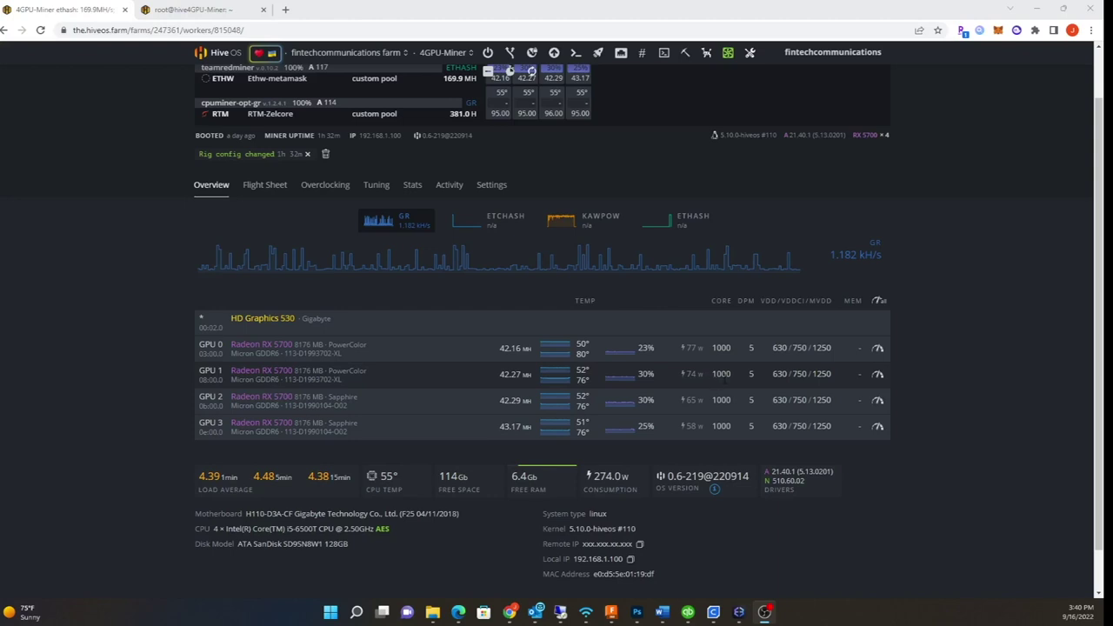
Open GPU 3's overclock config showing core 1000, core voltage 630, memory voltage 1250, SoC 950
click(878, 427)
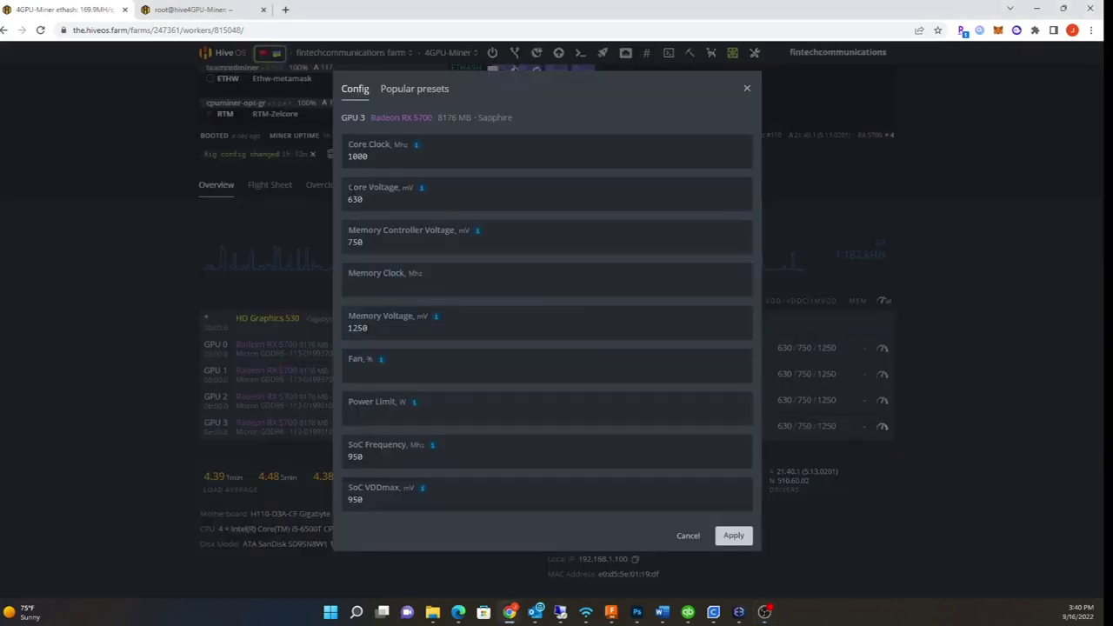
Empty GPU 3's core clock, all voltage fields, SoC frequency and SoC VDDmax, then apply
double_click(357, 156)
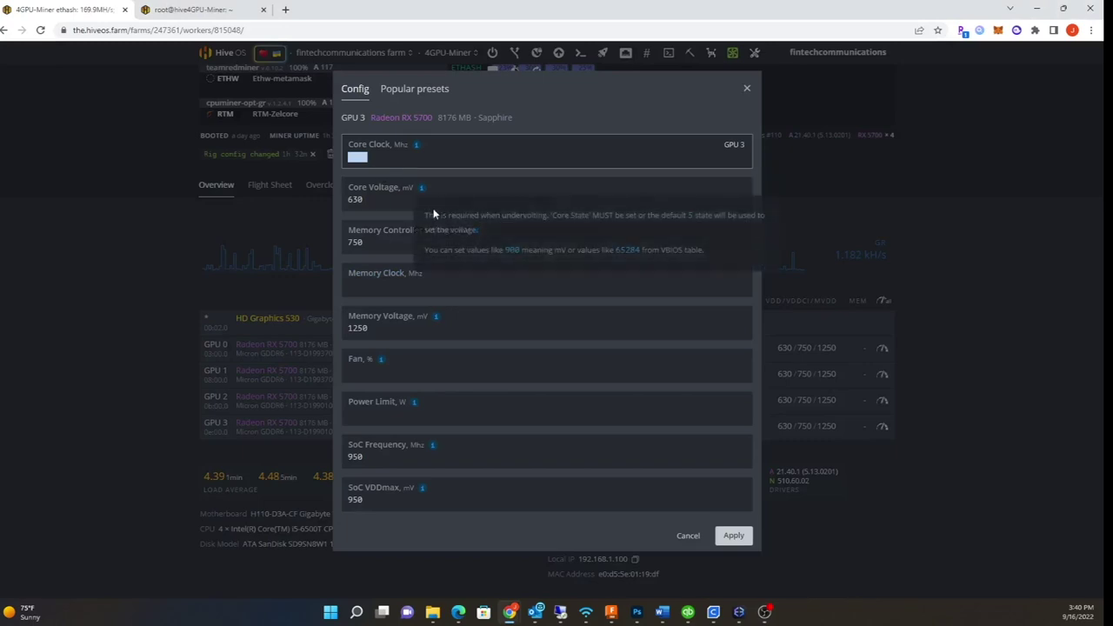
key(BackSpace)
key(Tab)
key(BackSpace)
key(Tab)
key(BackSpace)
key(Tab)
key(Tab)
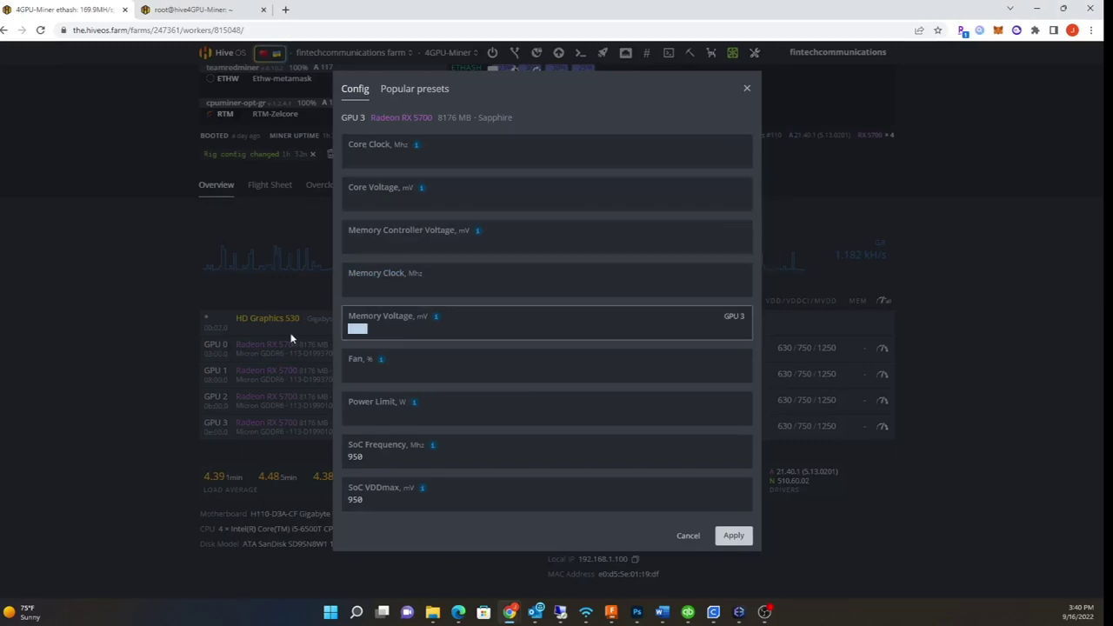
key(BackSpace)
key(Tab)
key(Tab)
key(Tab)
key(BackSpace)
key(Tab)
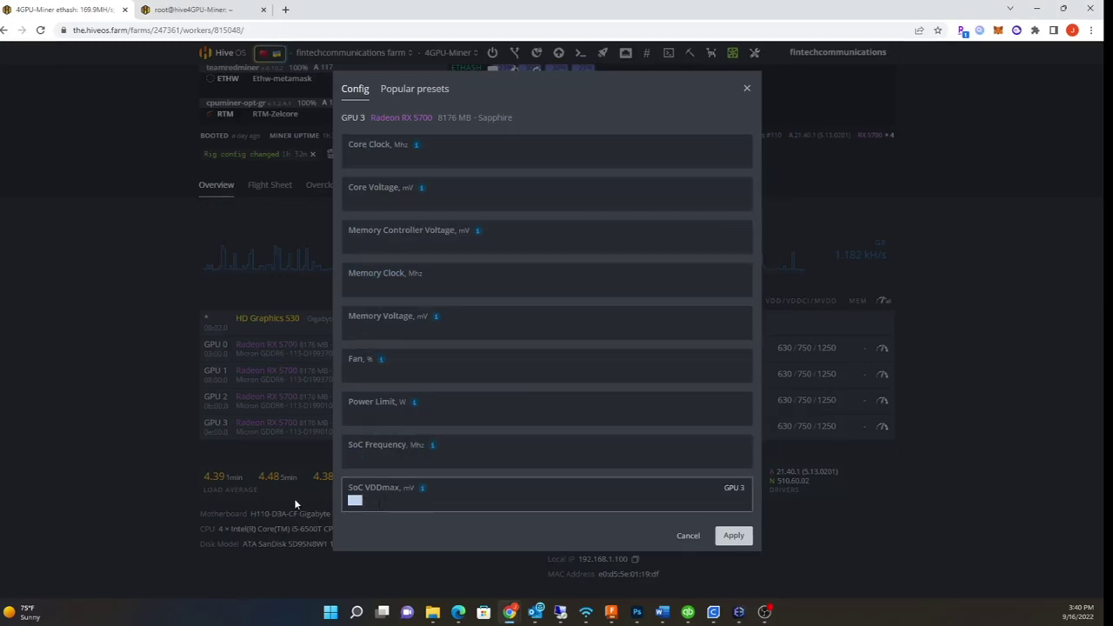
key(BackSpace)
click(723, 537)
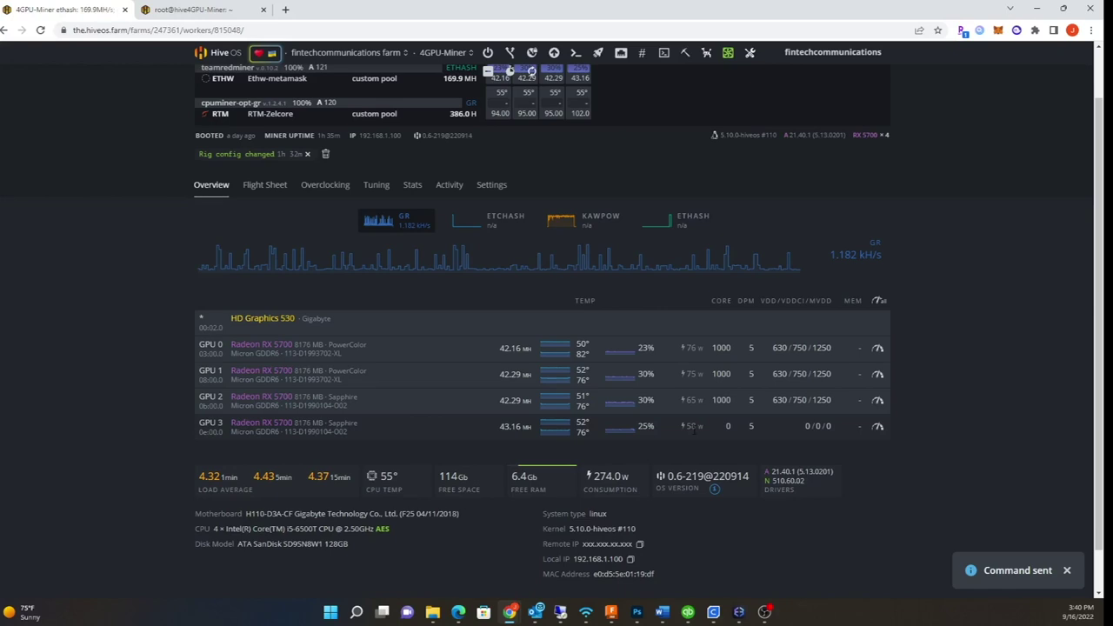
scroll(507, 487, up, 1)
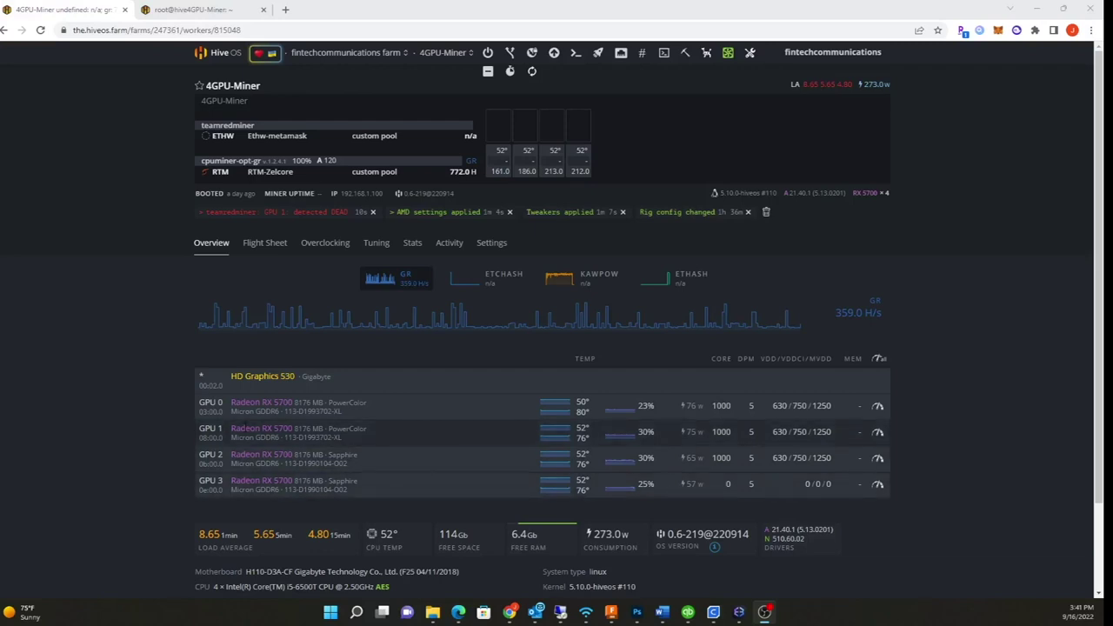
key(alt+Tab)
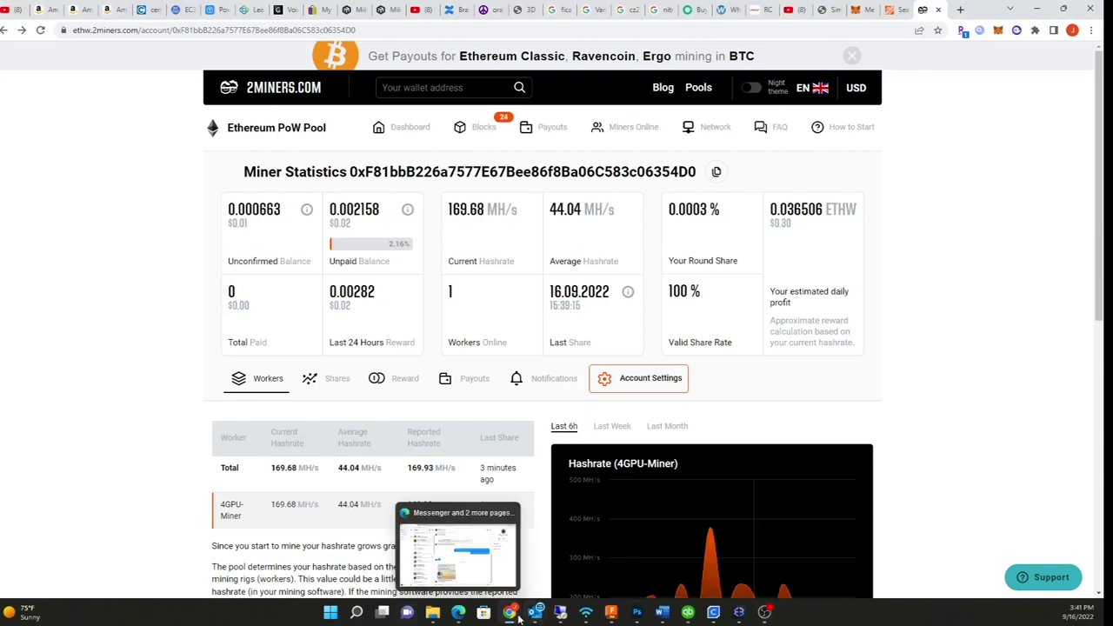
mouse_move(510, 617)
click(759, 553)
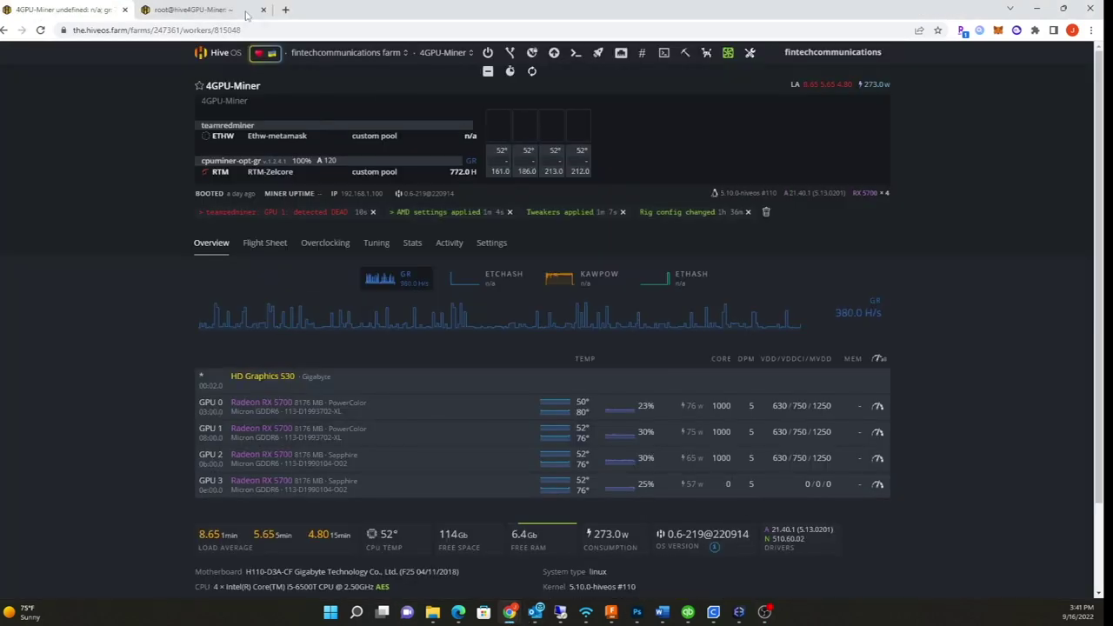
key(ctrl+Tab)
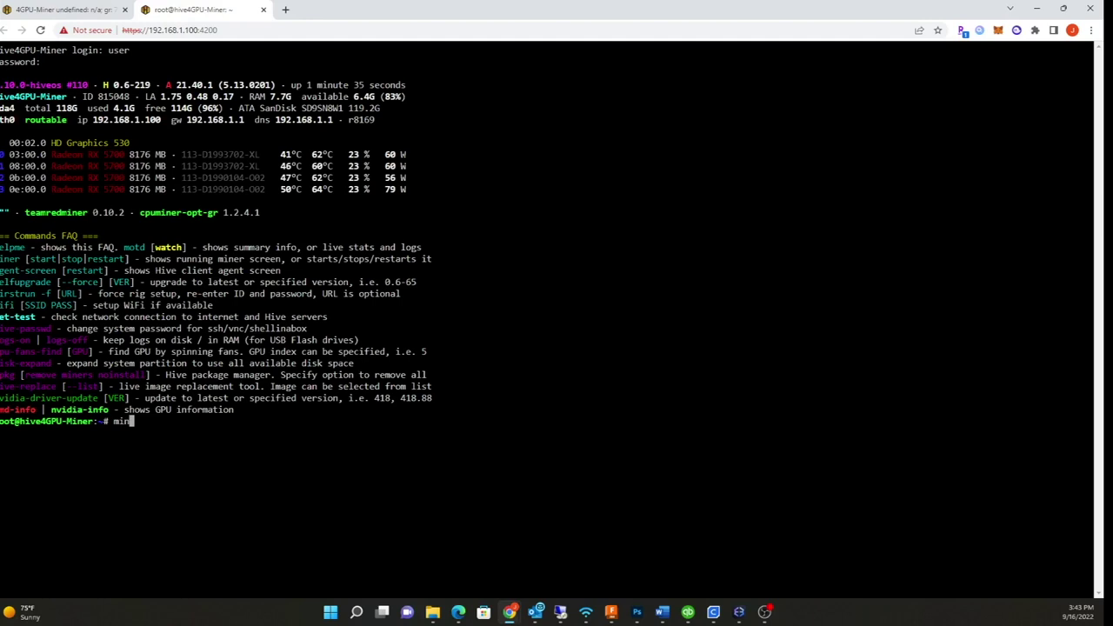
Run the miner command in the rig's terminal to attach to the TeamRedMiner screen
text(er)
key(Return)
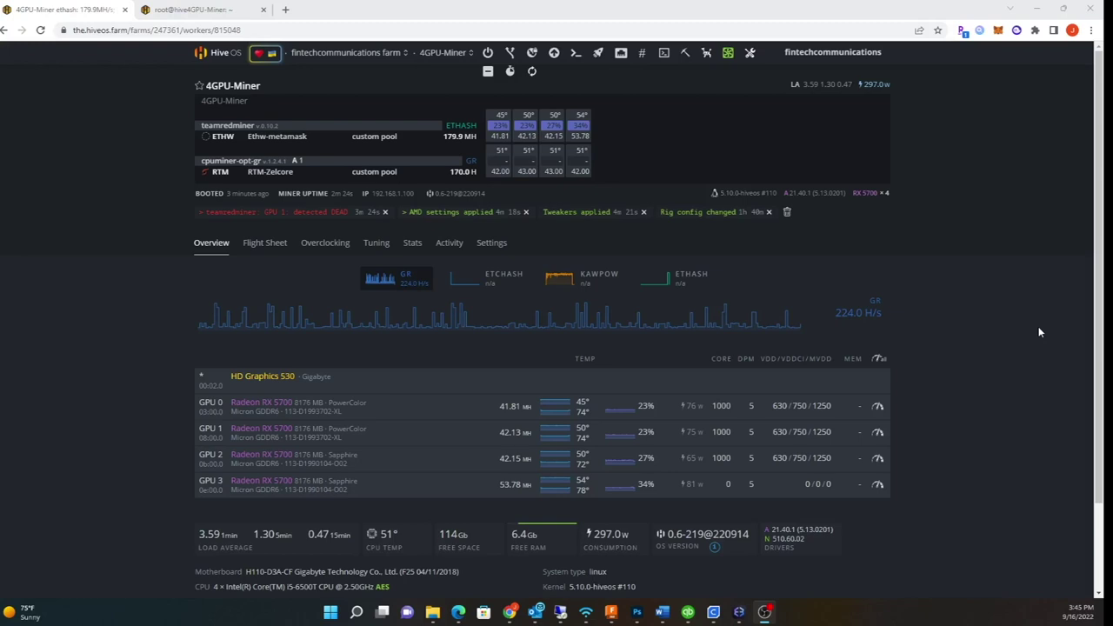
Open GPU 2's overclock settings from the 4GPU-Miner overview
click(877, 460)
Empty GPU 2's core clock, voltages, SoC frequency and SoC VDDmax fields, then apply
key(Tab)
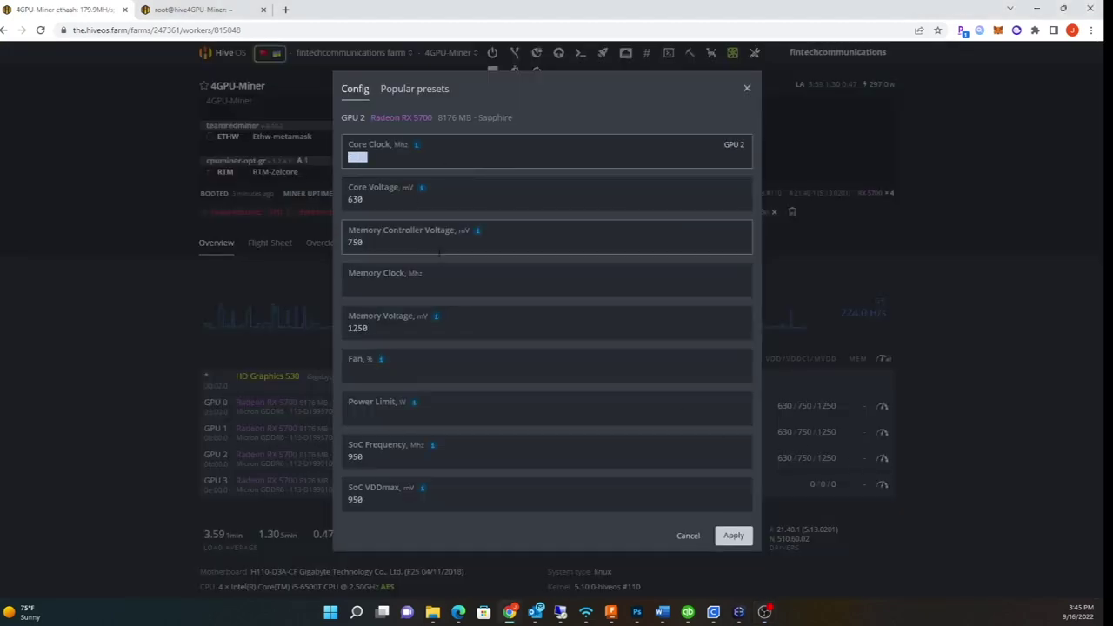
key(BackSpace)
key(Tab)
key(BackSpace)
key(Tab)
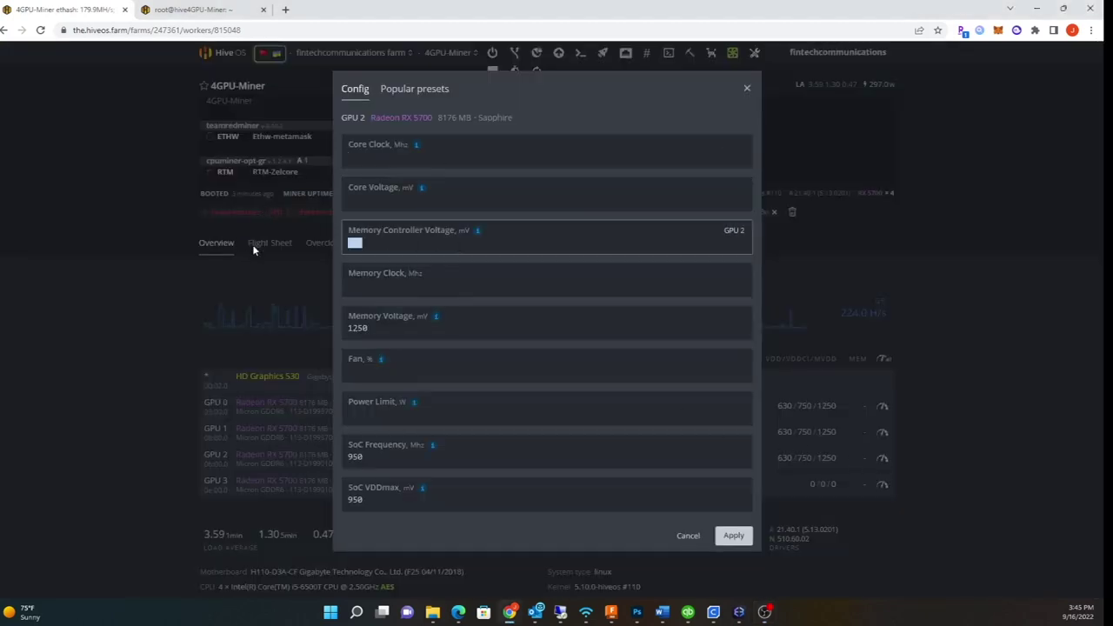
key(BackSpace)
key(Tab)
key(Tab)
key(BackSpace)
key(Tab)
key(Tab)
key(Tab)
key(BackSpace)
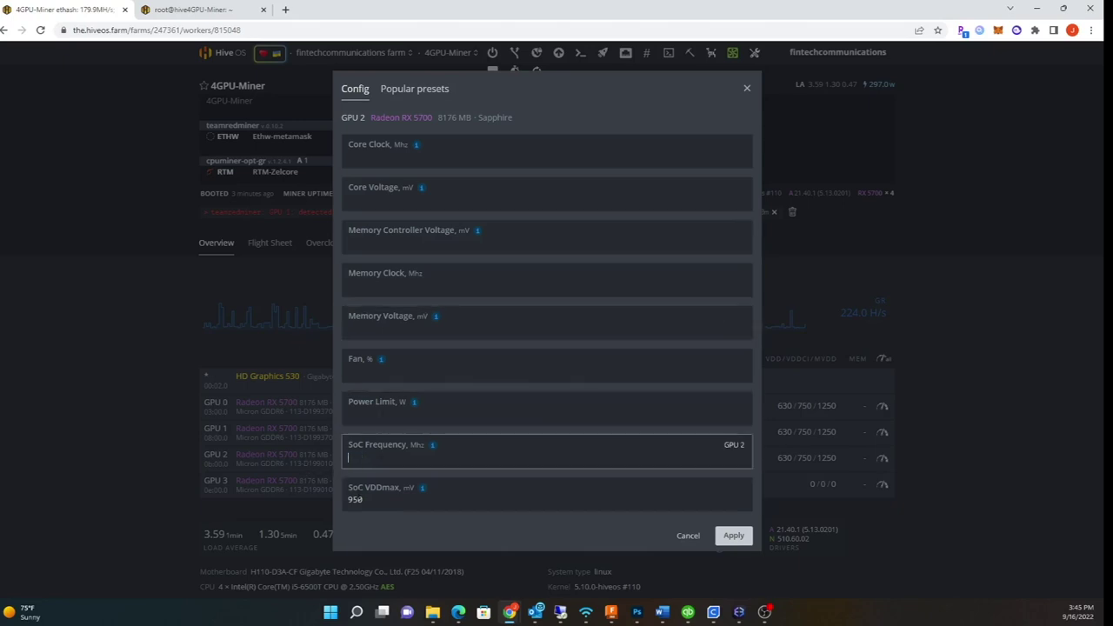
key(Tab)
key(BackSpace)
click(735, 536)
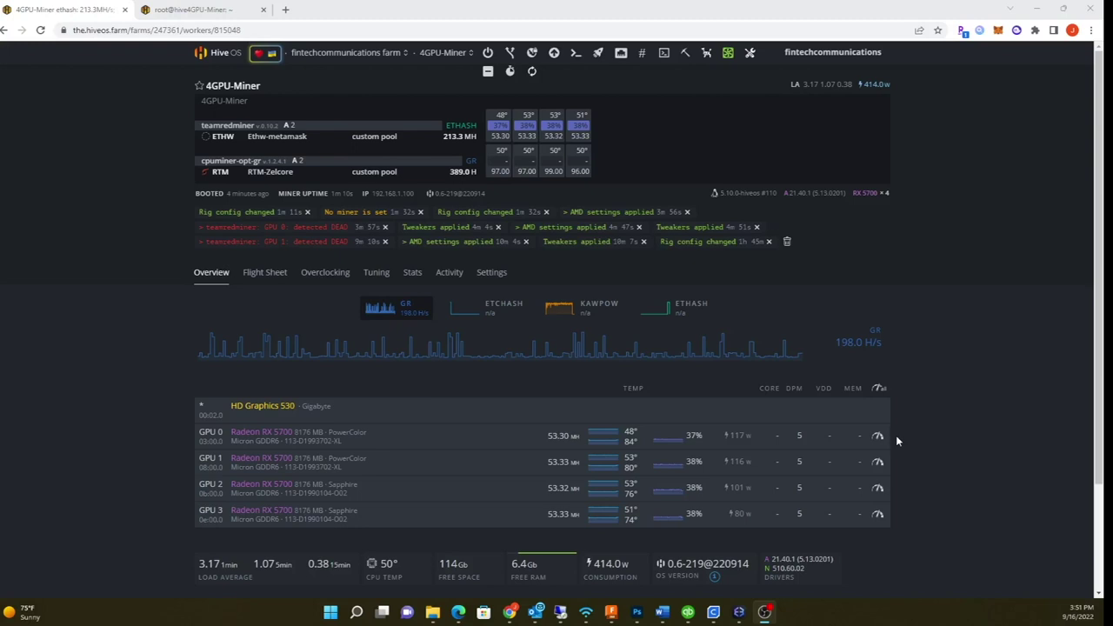
Delete all event messages on the 4GPU-Miner worker while it hashes 213.3 MH/s
click(786, 244)
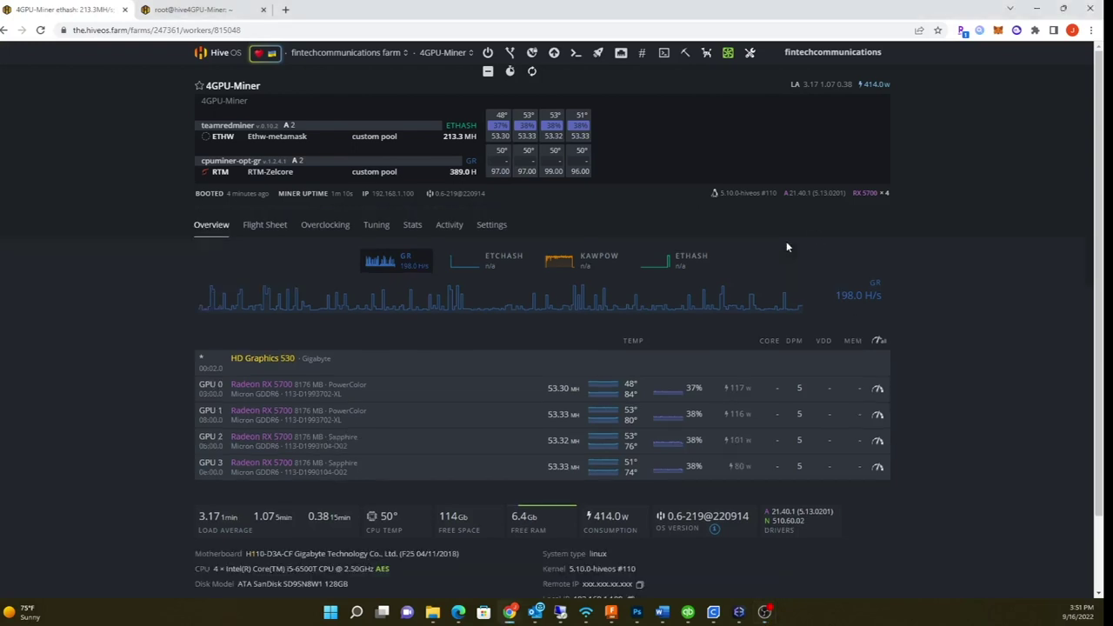